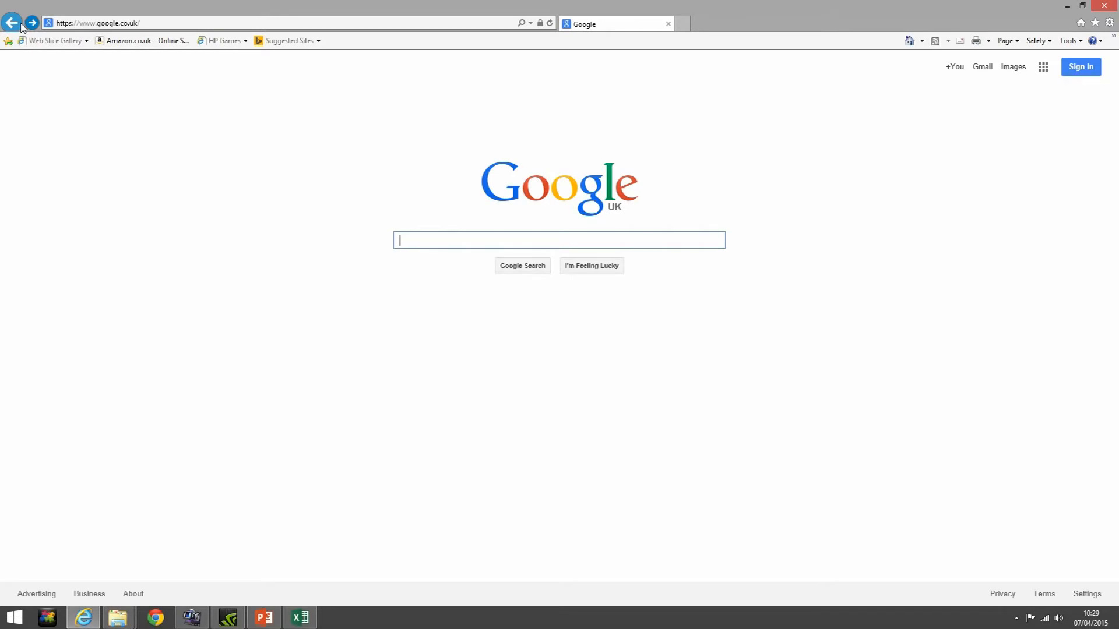
Go to admin.google.com in the browser's address bar
{"action": "left_click", "coordinate": [81, 23]}
{"action": "left_click", "coordinate": [81, 23]}
{"action": "left_click_drag", "start_coordinate": [81, 23], "coordinate": [159, 24]}
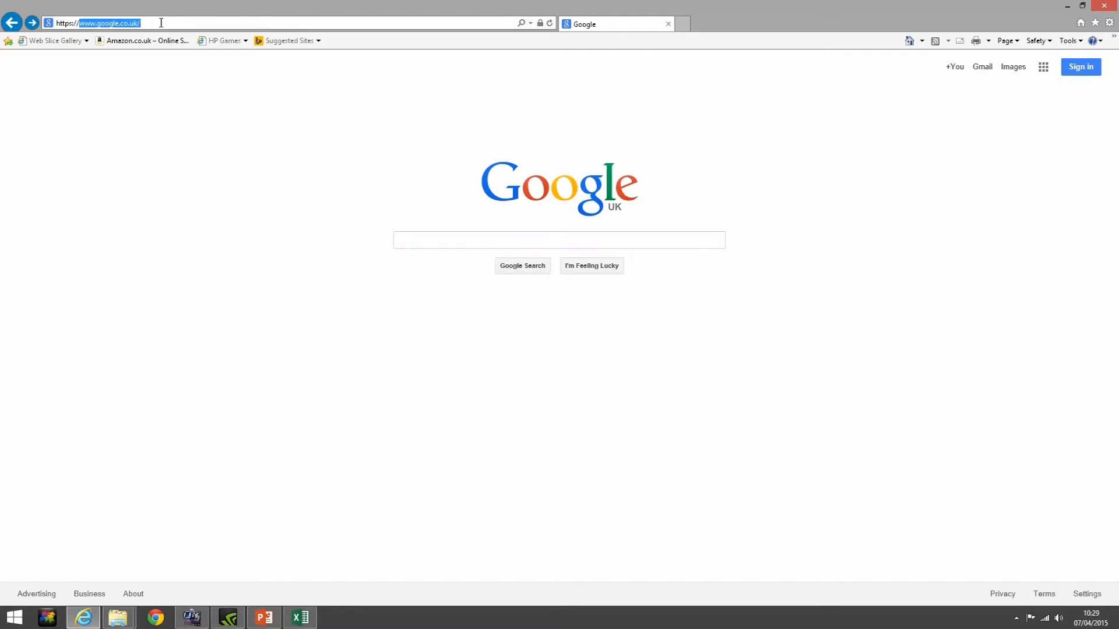
{"action": "type", "text": "admin"}
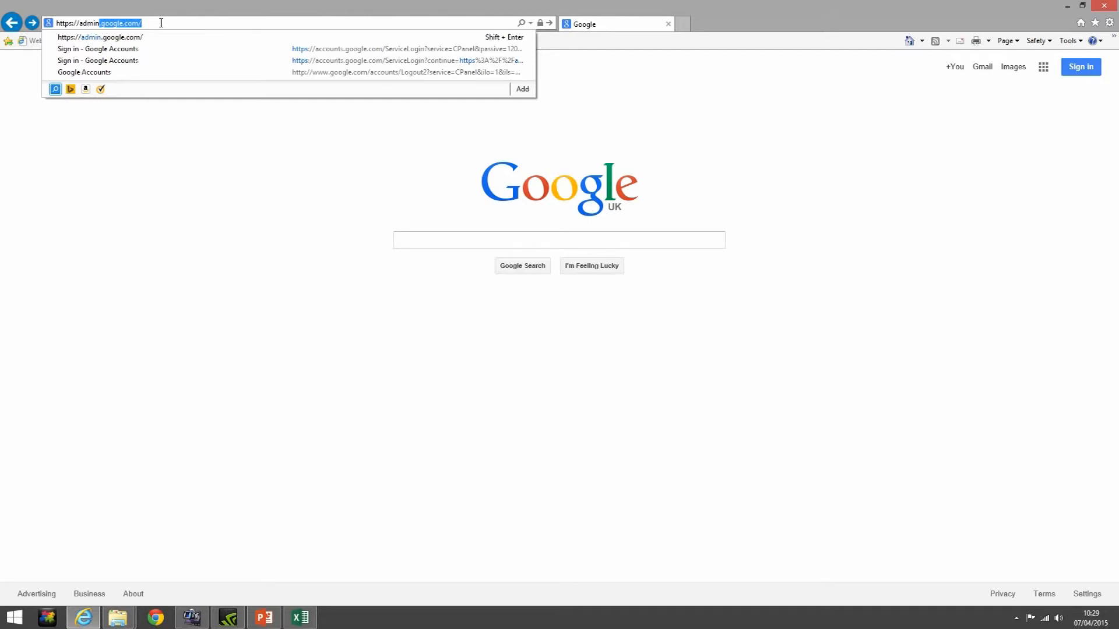
{"action": "key", "text": "Return"}
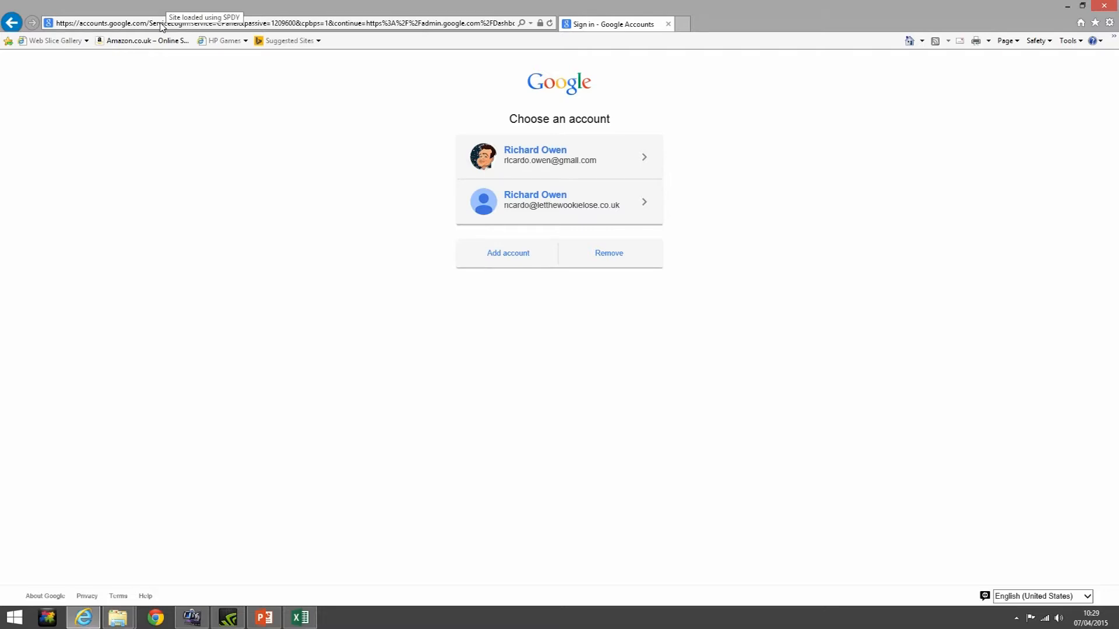
Sign in with the domain administrator account and its password
{"action": "left_click", "coordinate": [550, 201]}
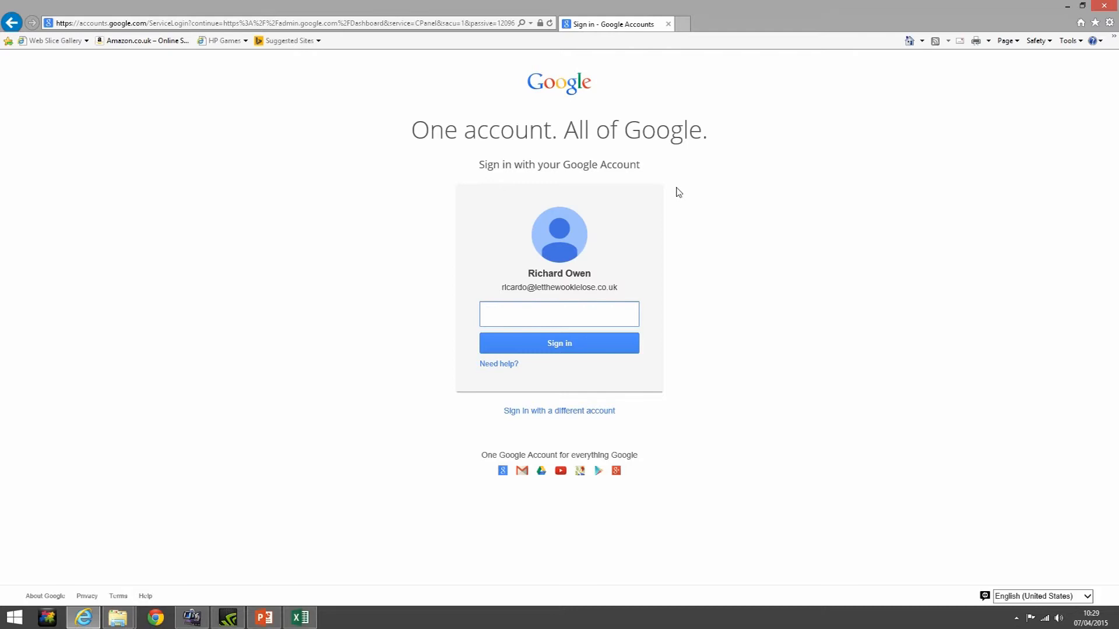
{"action": "type", "text": "•••••••••"}
{"action": "key", "text": "Return"}
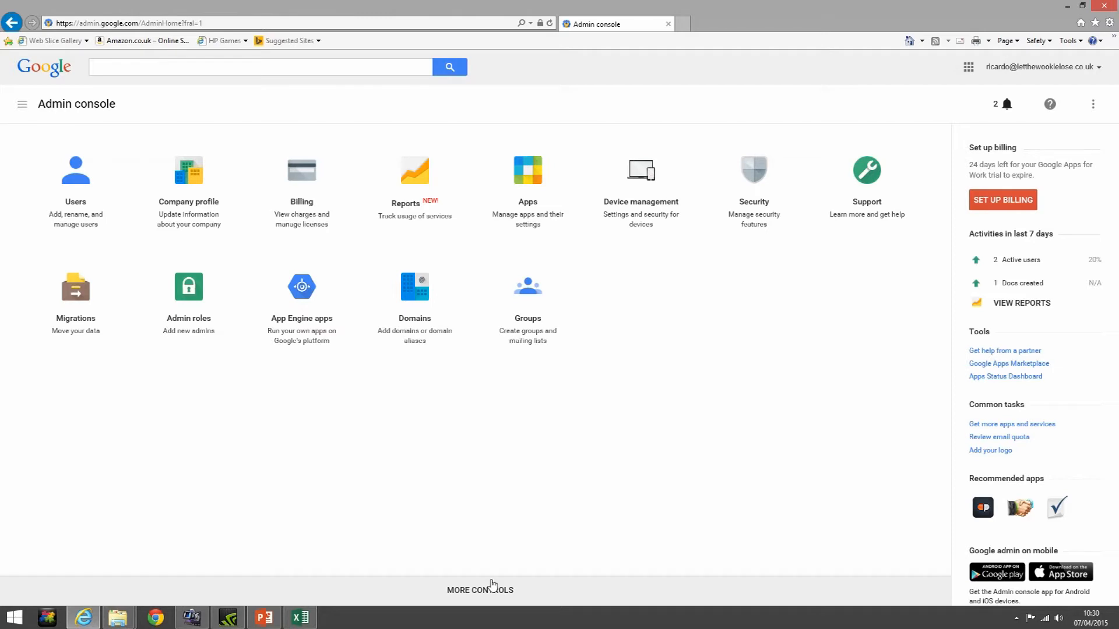
Move the Domains and App Engine apps shortcuts off the dashboard into MORE CONTROLS
{"action": "left_click_drag", "start_coordinate": [491, 581], "coordinate": [490, 574]}
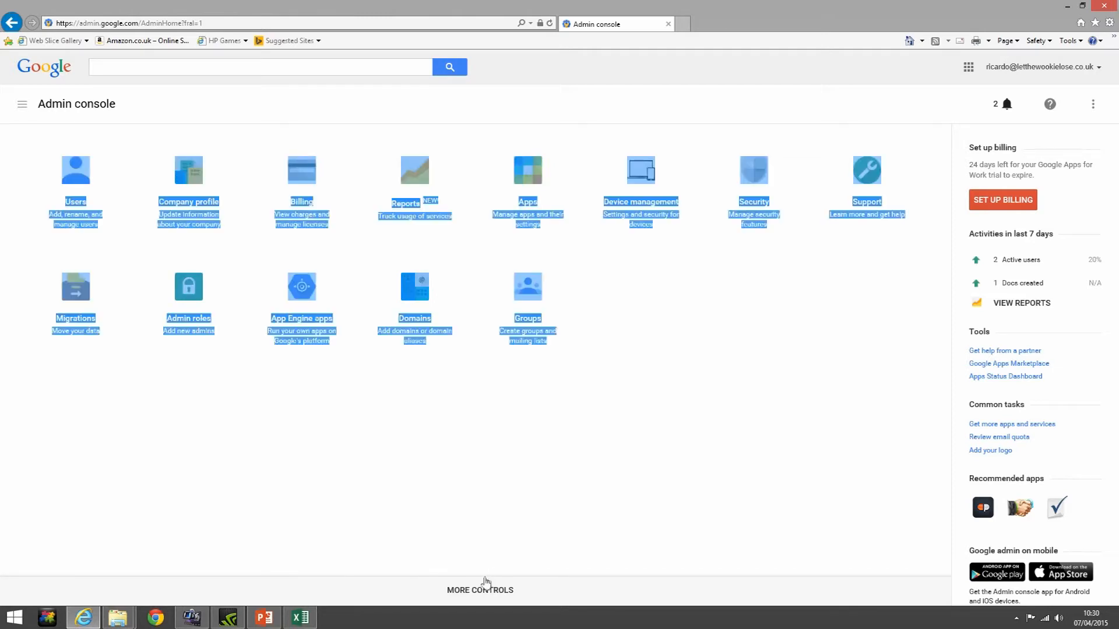
{"action": "left_click", "coordinate": [475, 586]}
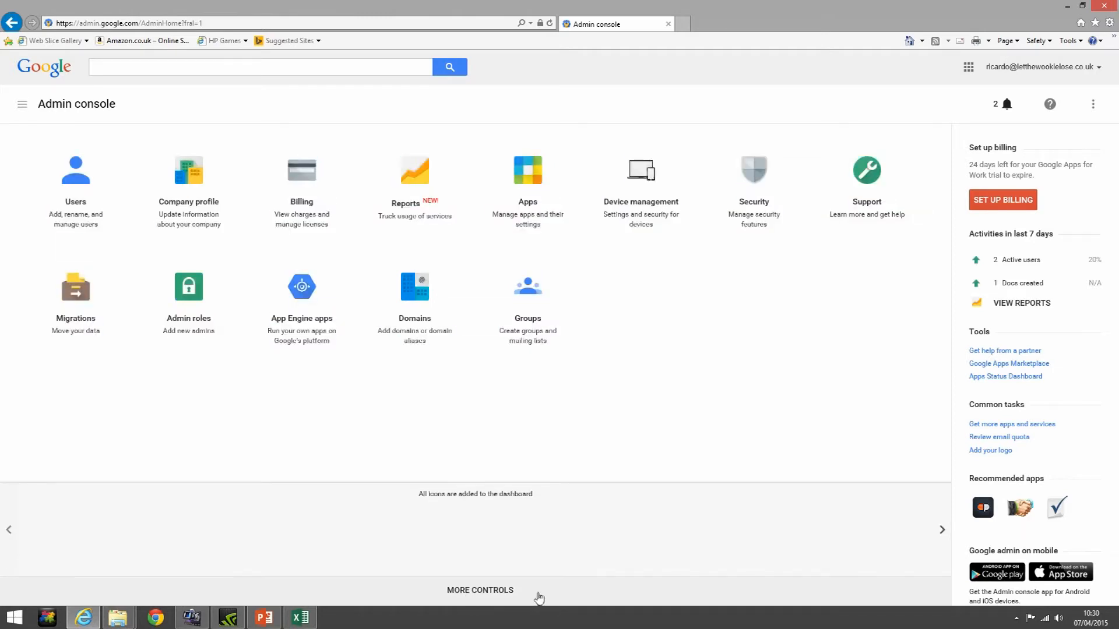
{"action": "left_click", "coordinate": [482, 590]}
{"action": "left_click", "coordinate": [484, 590]}
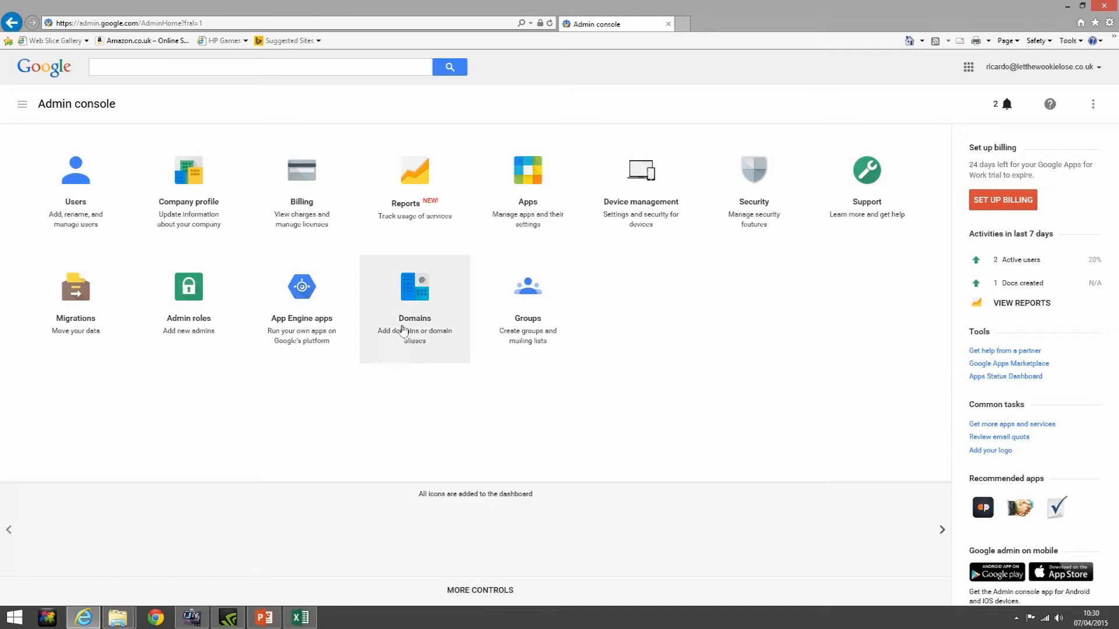
{"action": "left_click_drag", "start_coordinate": [414, 288], "coordinate": [369, 542]}
{"action": "left_click_drag", "start_coordinate": [302, 286], "coordinate": [280, 539]}
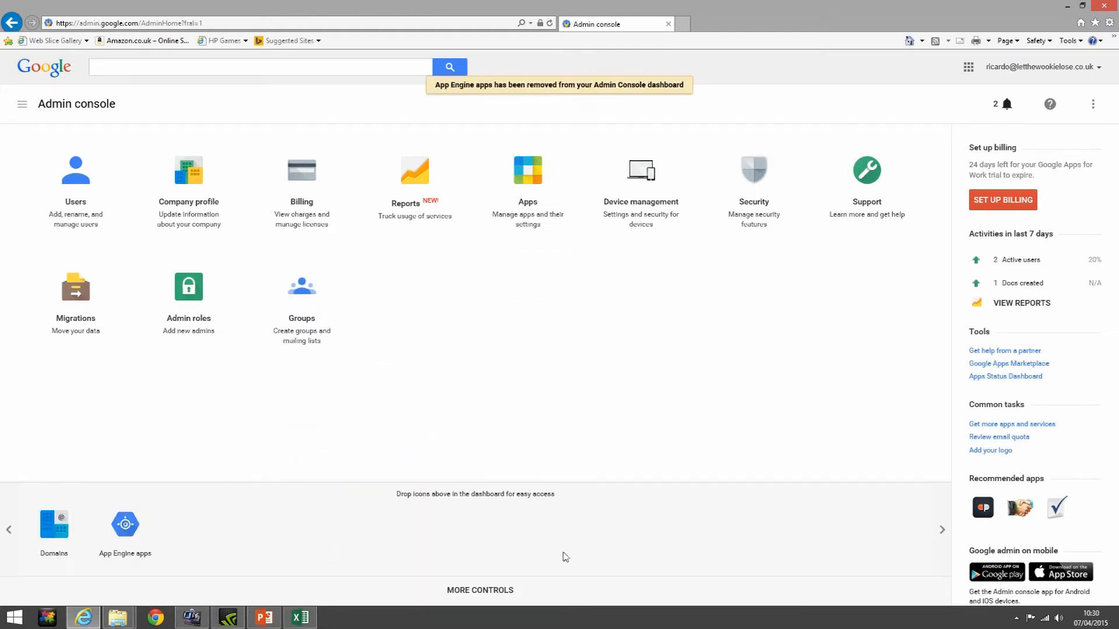
Put App Engine apps and Domains back on the dashboard and collapse MORE CONTROLS
{"action": "left_click", "coordinate": [475, 590]}
{"action": "left_click", "coordinate": [476, 590]}
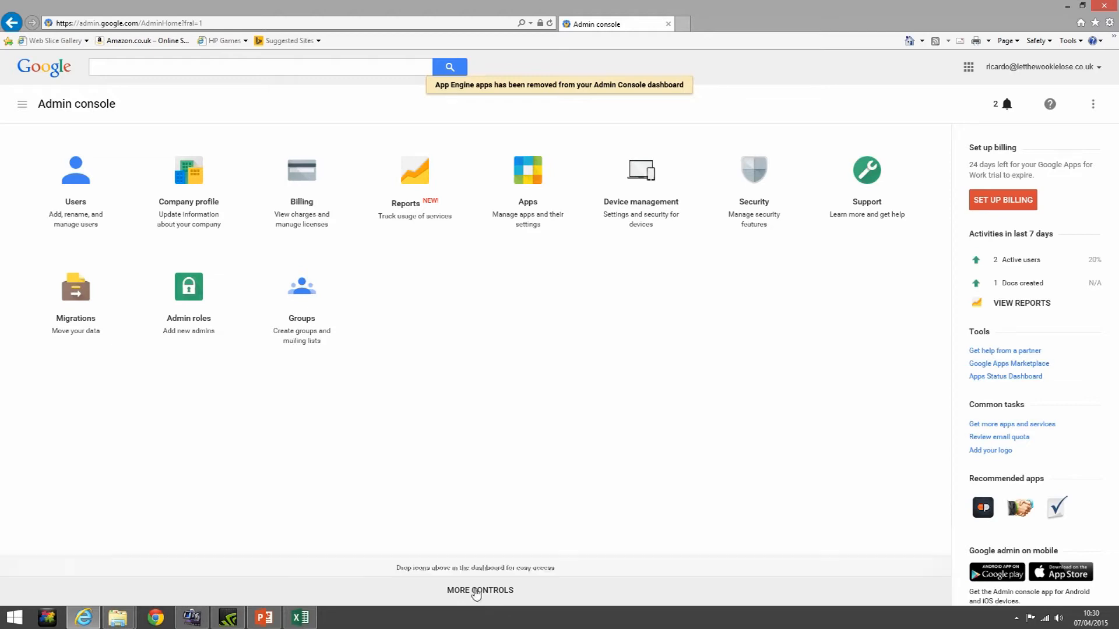
{"action": "left_click_drag", "start_coordinate": [123, 527], "coordinate": [384, 309]}
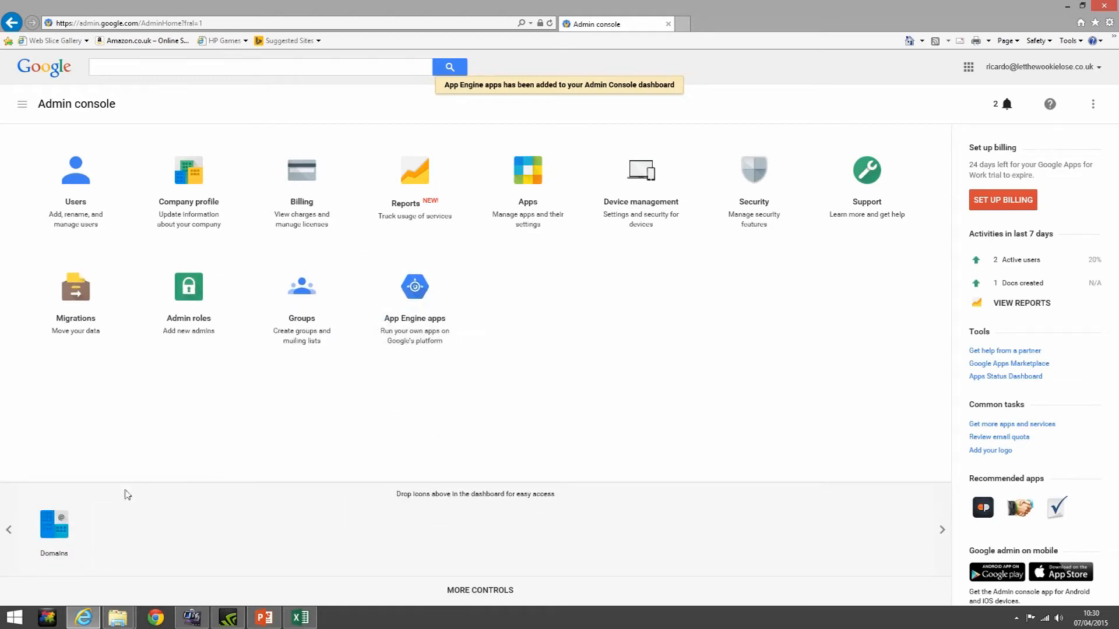
{"action": "left_click_drag", "start_coordinate": [64, 524], "coordinate": [528, 315]}
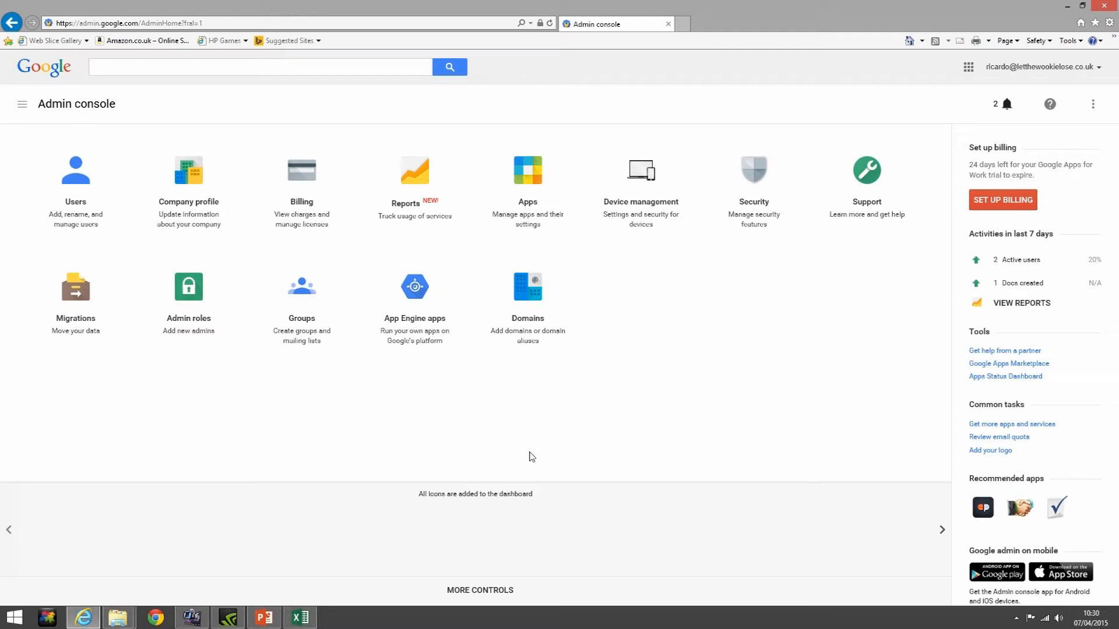
{"action": "left_click", "coordinate": [501, 587]}
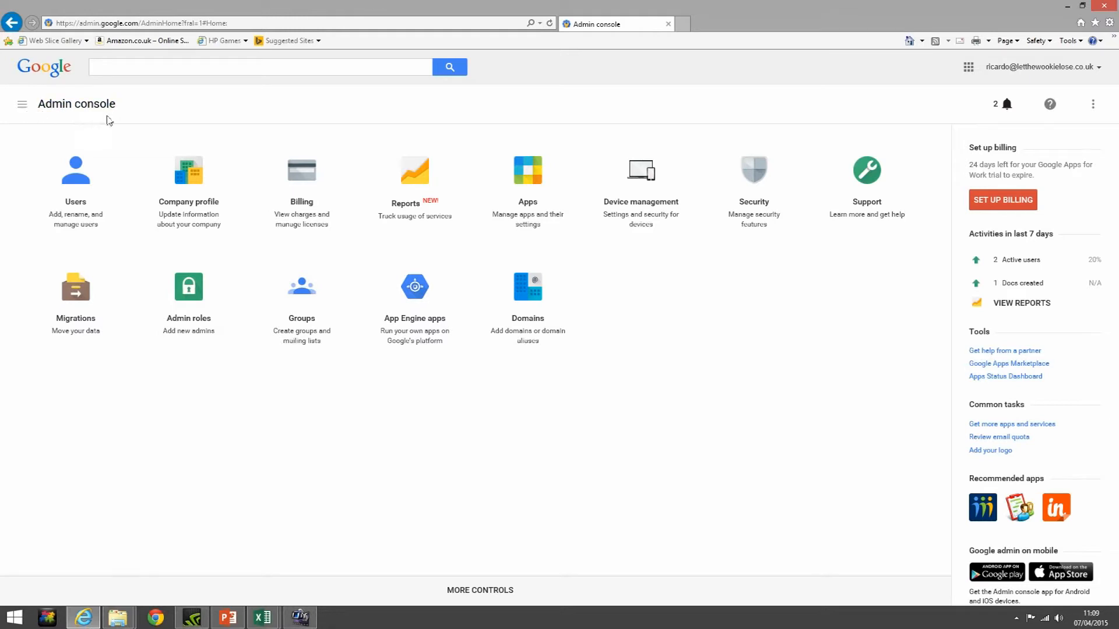
{"action": "left_click", "coordinate": [50, 110]}
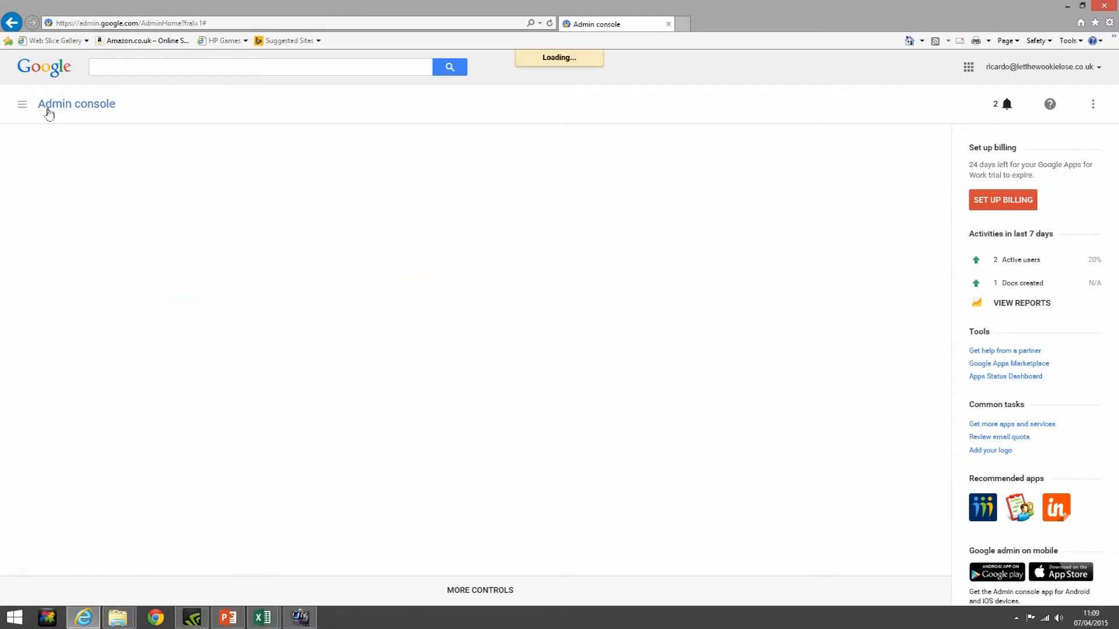
{"action": "left_click", "coordinate": [22, 104]}
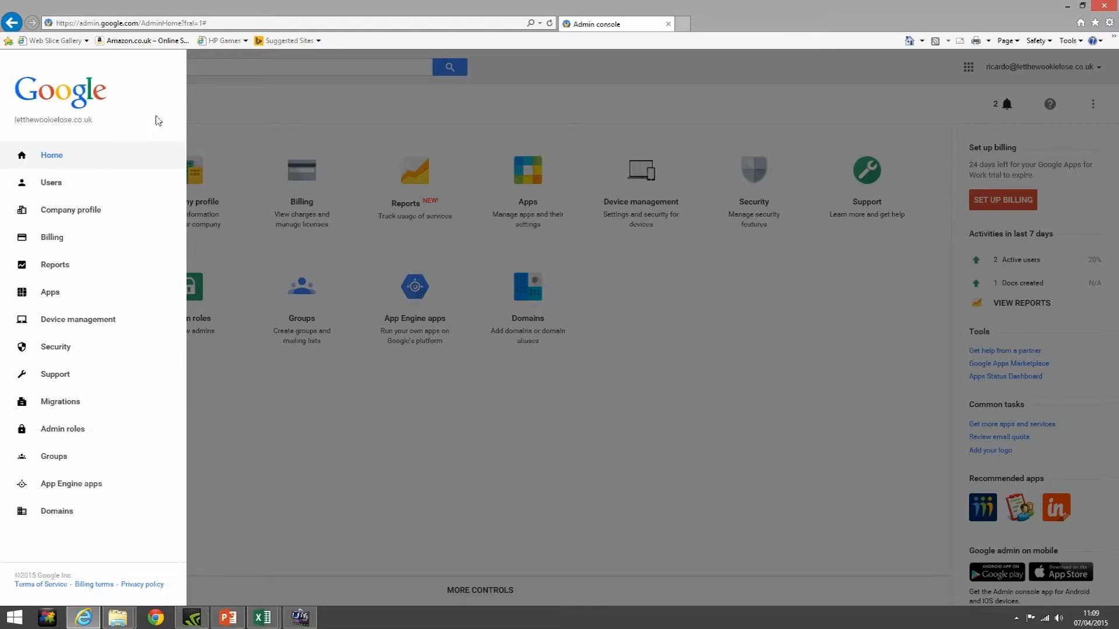
{"action": "left_click", "coordinate": [216, 117]}
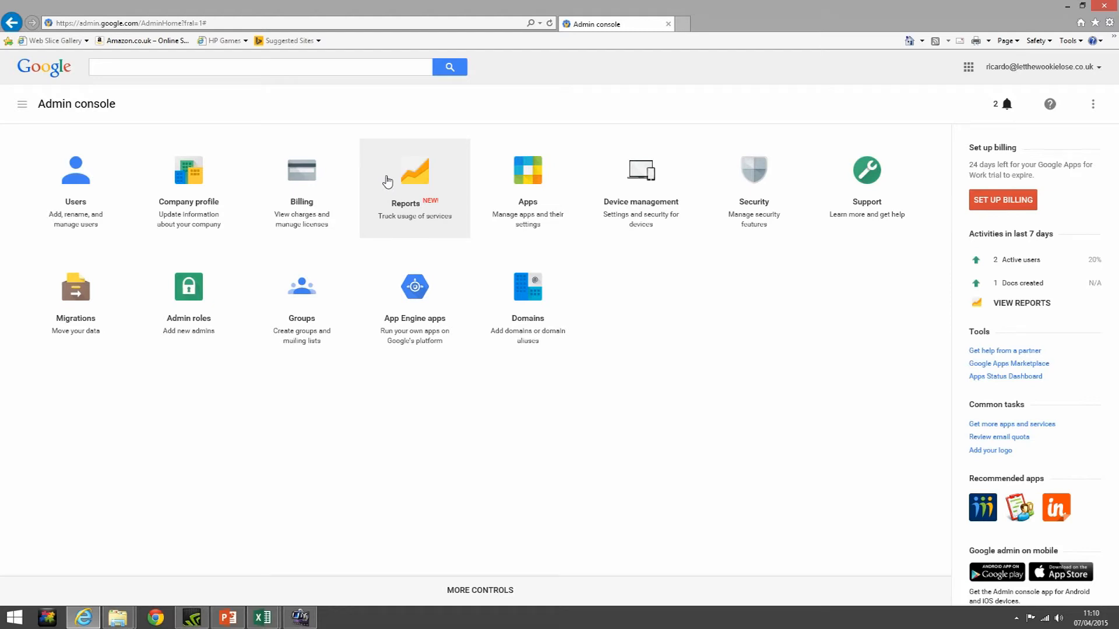
{"action": "left_click", "coordinate": [491, 177]}
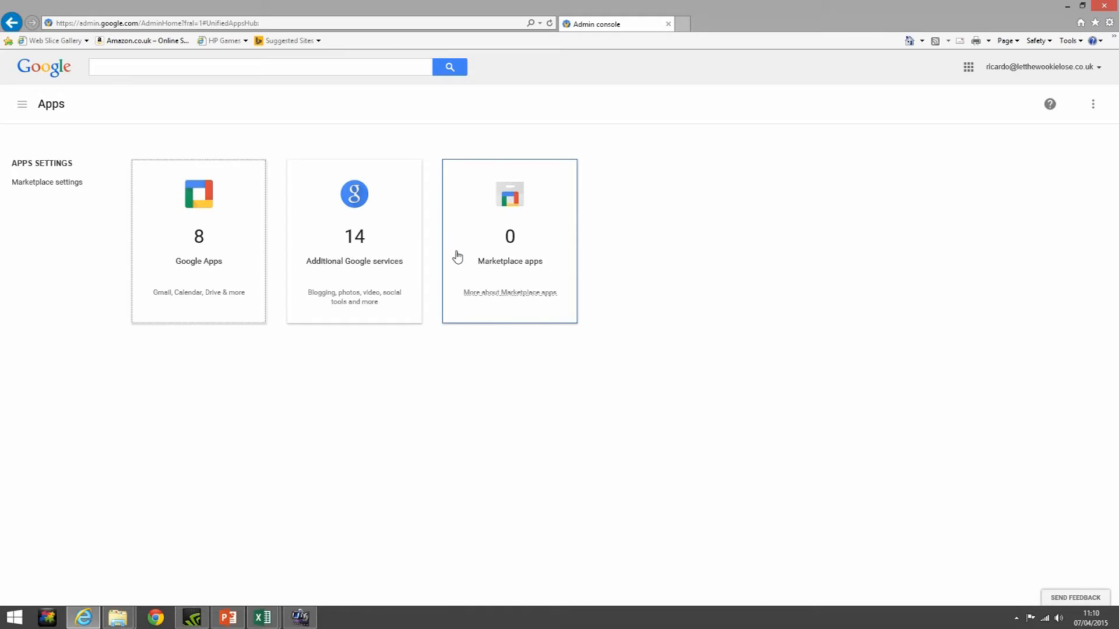
Open the Admin console navigation menu from the Apps page
{"action": "left_click", "coordinate": [20, 111]}
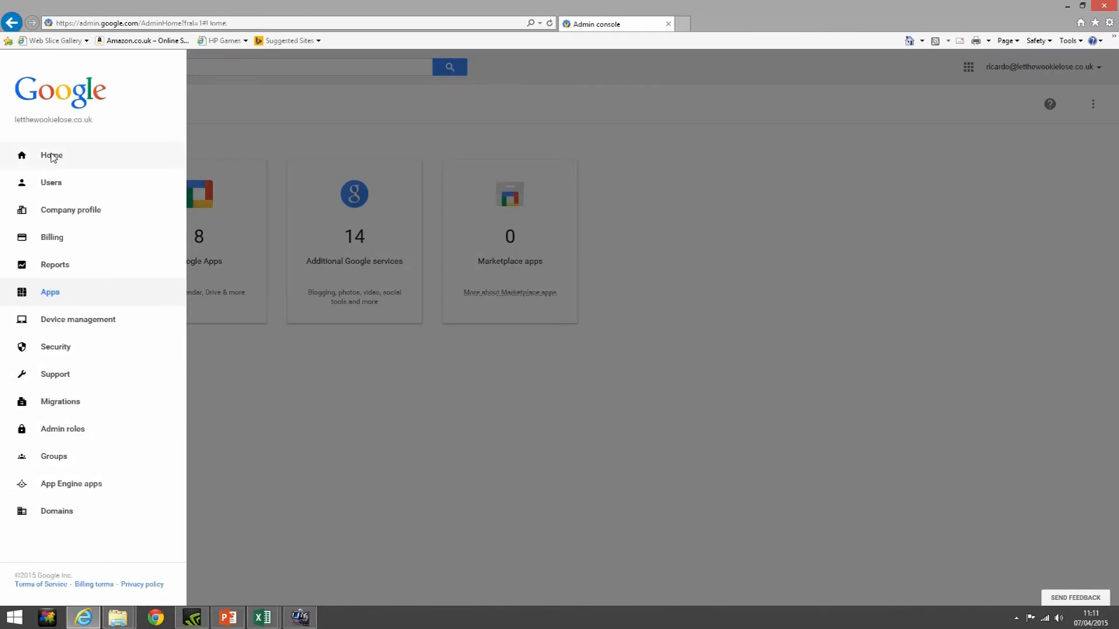
Choose Home in the navigation menu to return to the dashboard
{"action": "left_click", "coordinate": [50, 154]}
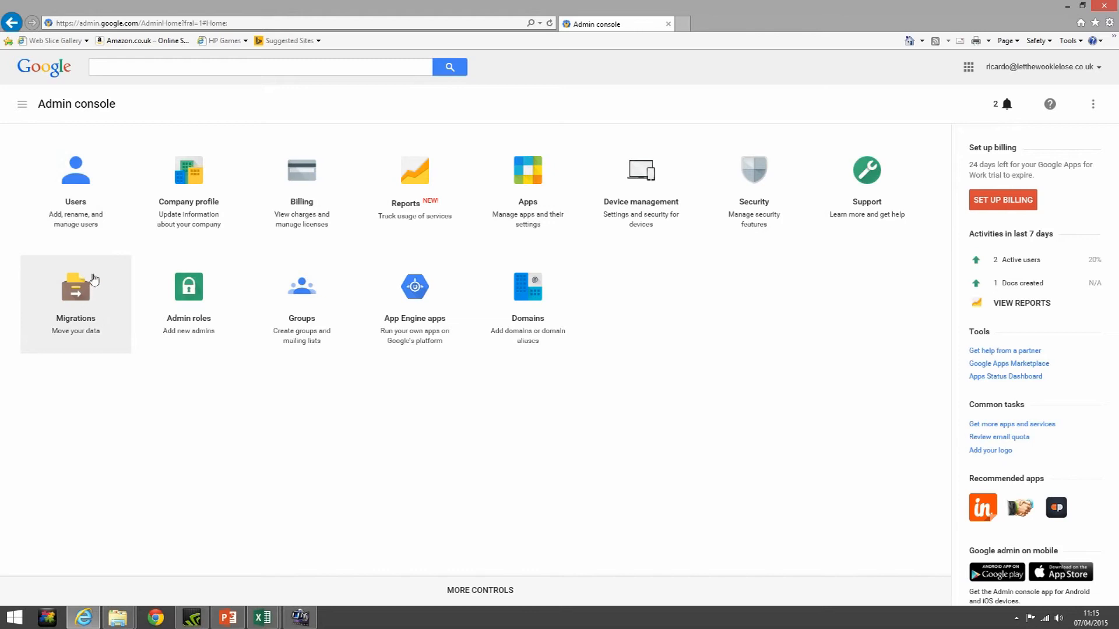
Open the Users tile to list the domain's 3 active users
{"action": "left_click", "coordinate": [83, 181]}
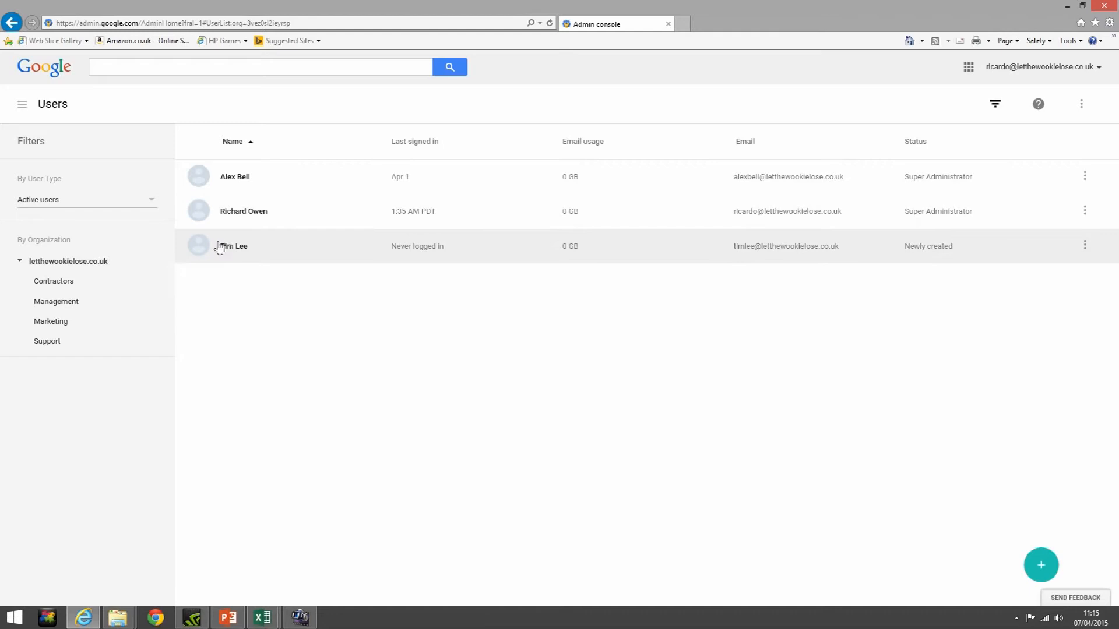
Filter users by the Management unit, reset to the whole domain, then open the user-type dropdown
{"action": "left_click", "coordinate": [63, 303]}
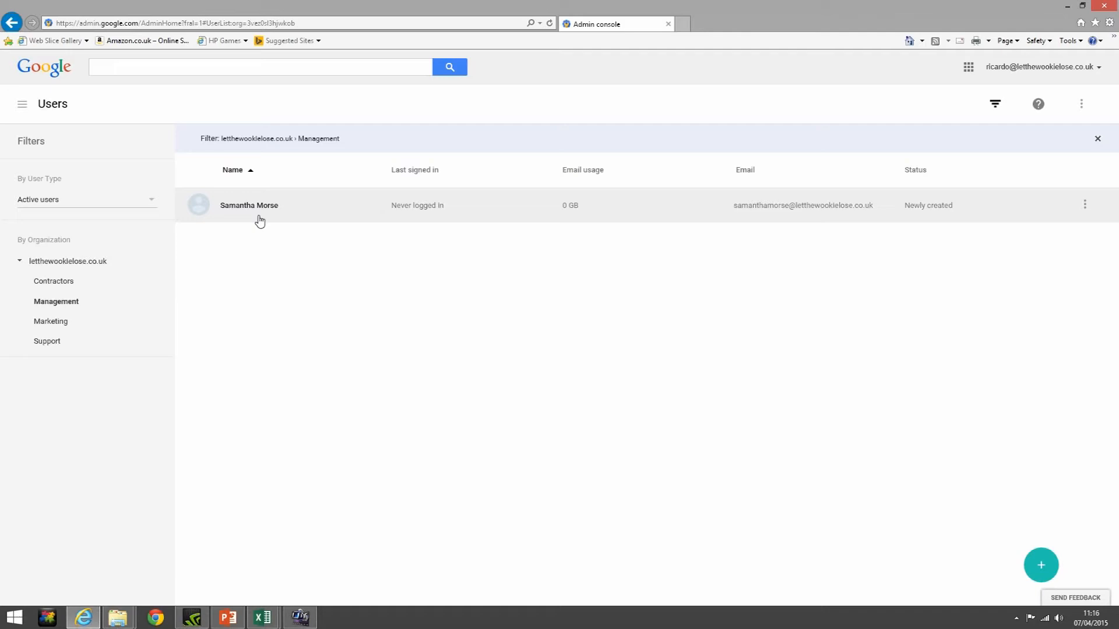
{"action": "left_click", "coordinate": [77, 266]}
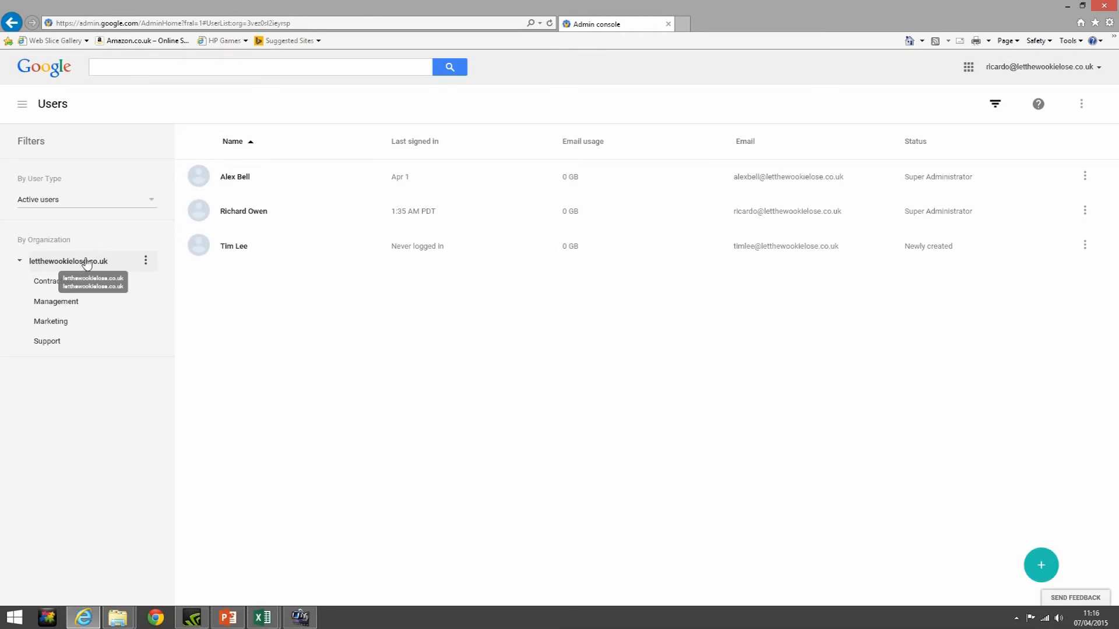
{"action": "left_click", "coordinate": [151, 208]}
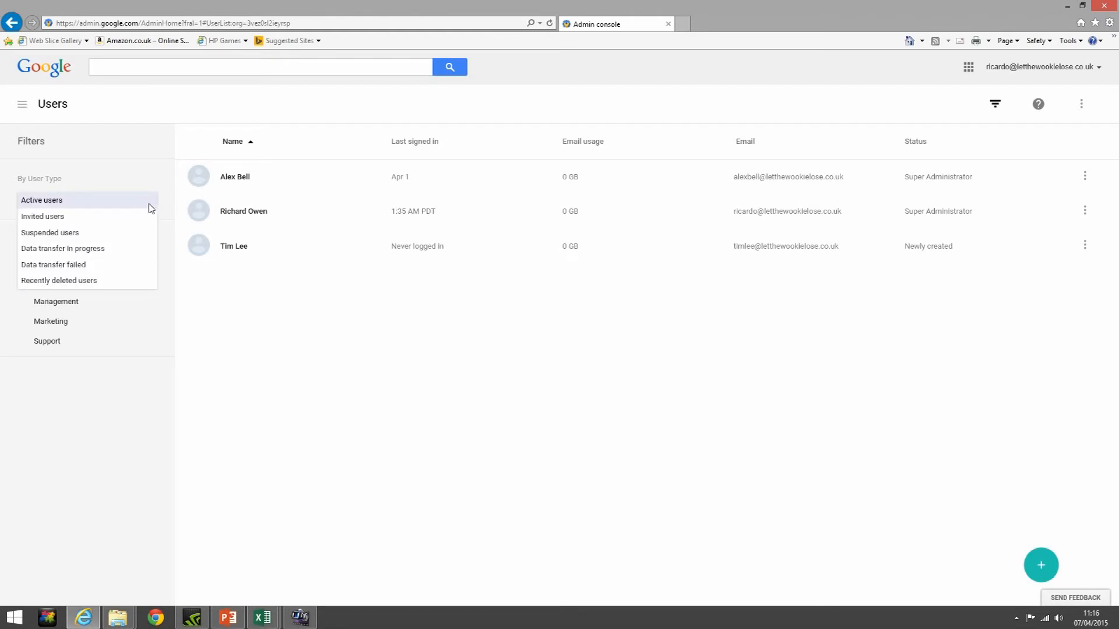
{"action": "left_click", "coordinate": [110, 282]}
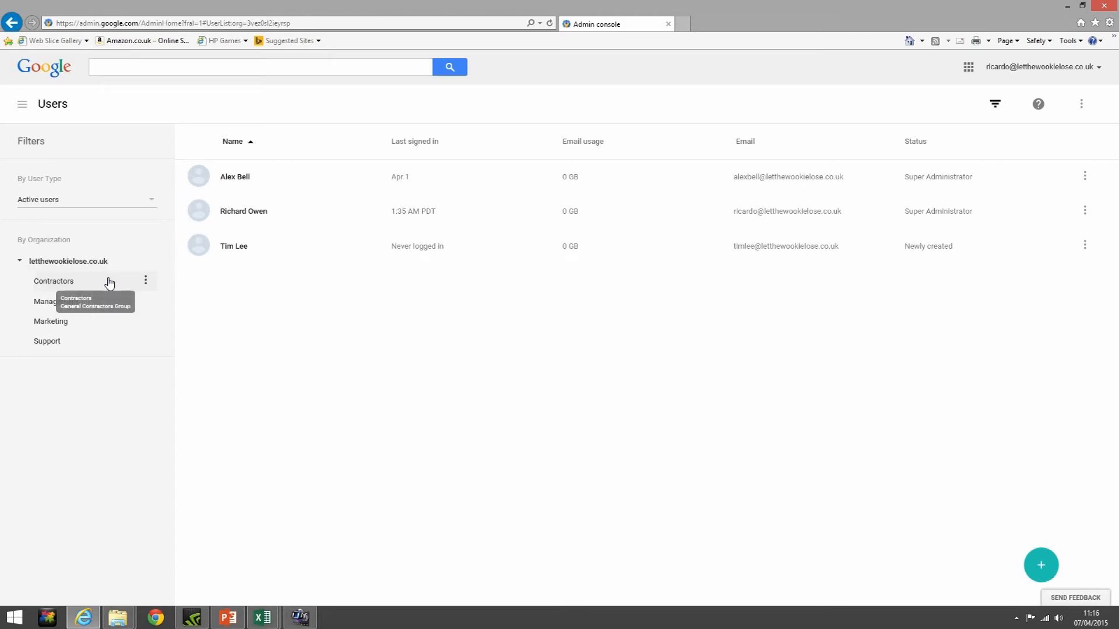
{"action": "left_click", "coordinate": [114, 204]}
{"action": "left_click", "coordinate": [69, 282]}
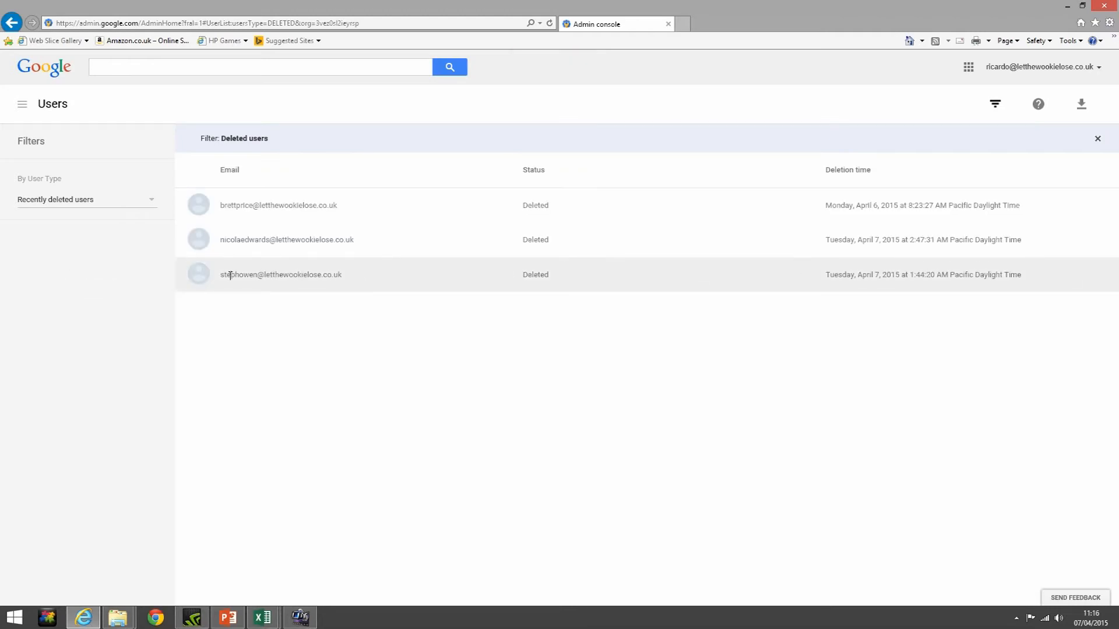
{"action": "left_click", "coordinate": [199, 279]}
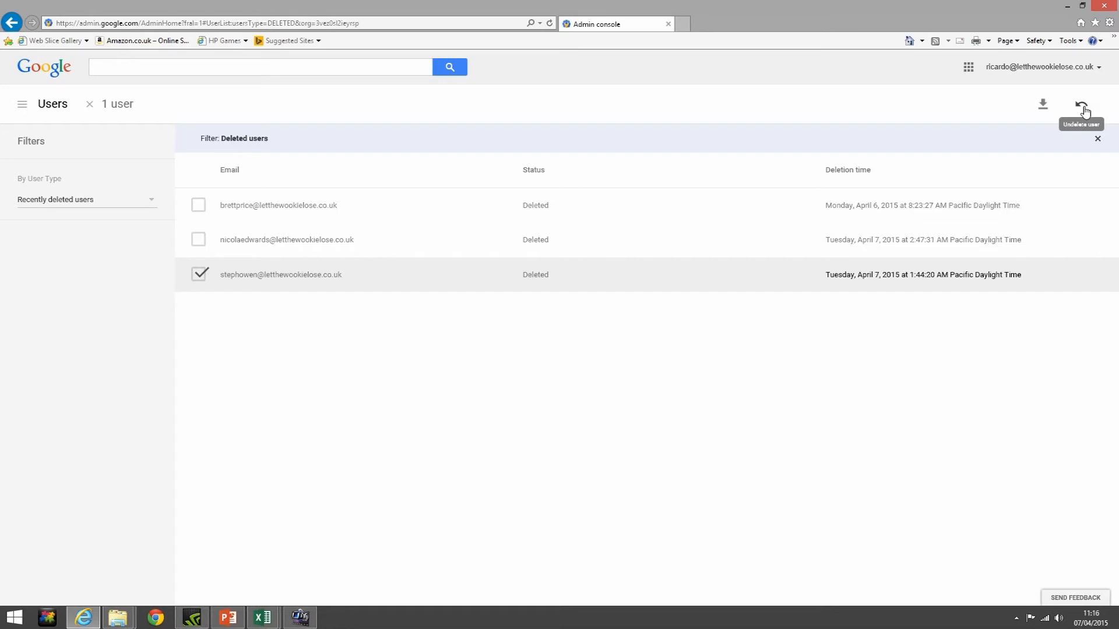
{"action": "left_click", "coordinate": [147, 202]}
{"action": "left_click", "coordinate": [126, 204]}
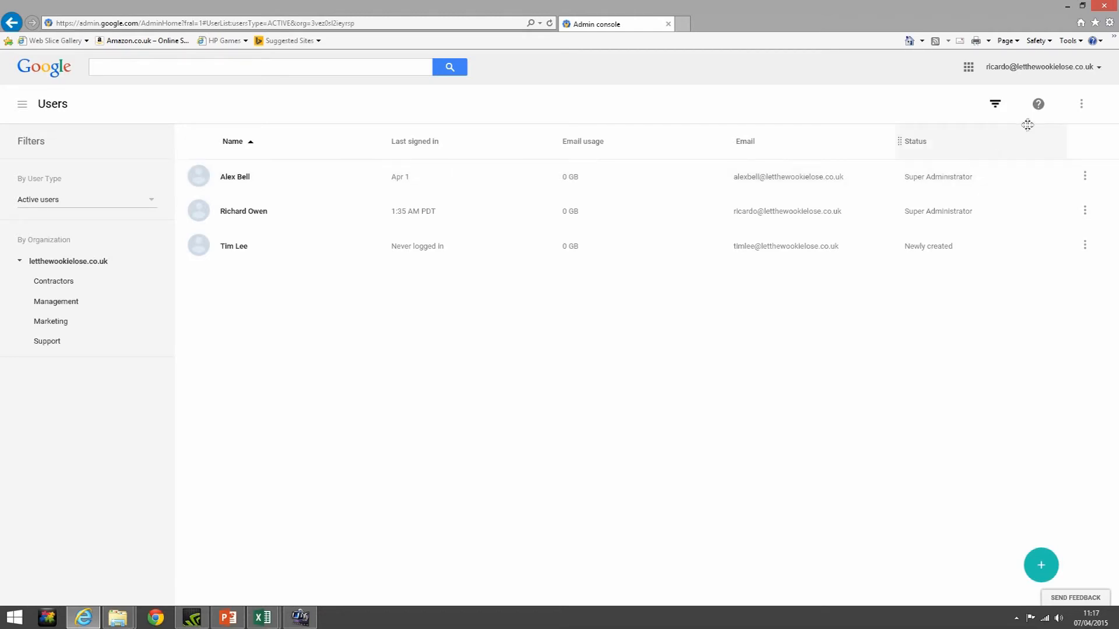
Through Select columns, add Drive usage and Total storage columns to the users list
{"action": "left_click", "coordinate": [1082, 108]}
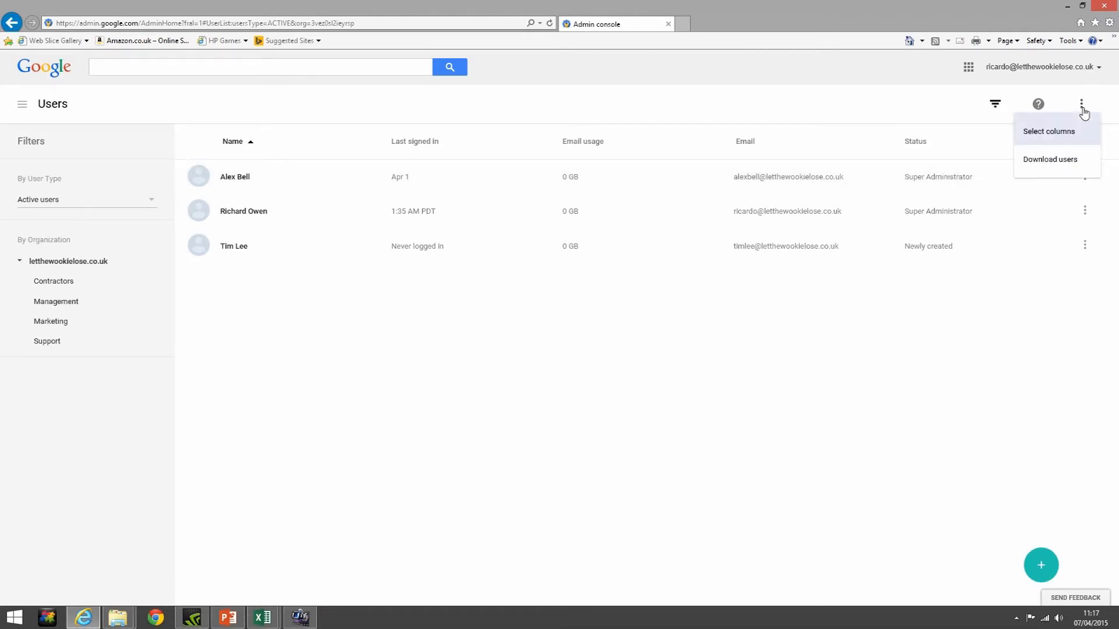
{"action": "left_click", "coordinate": [1072, 144]}
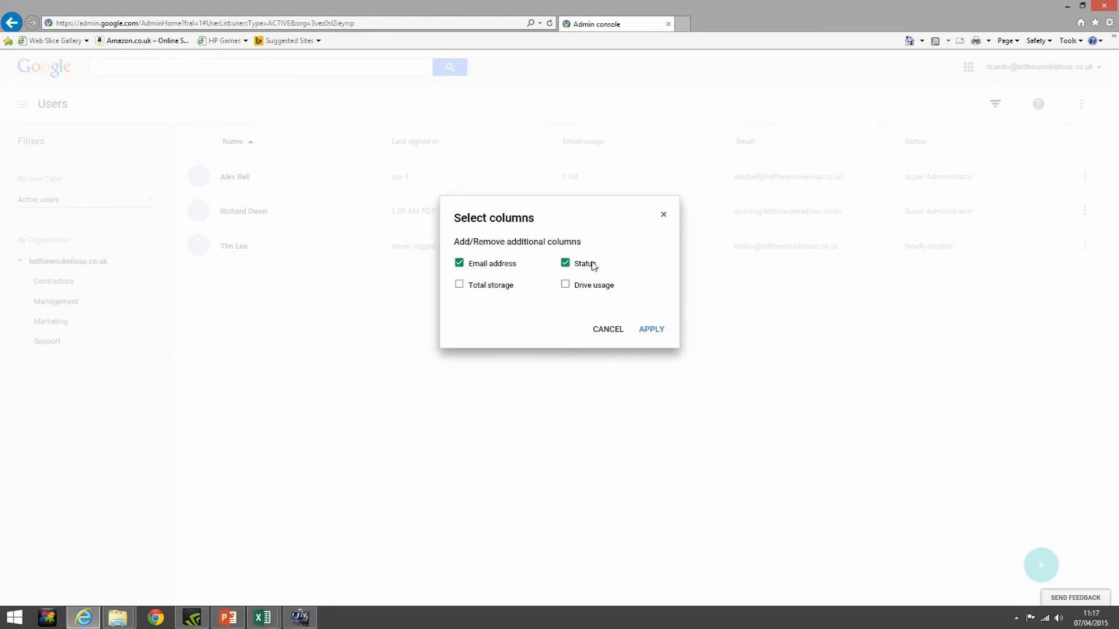
{"action": "left_click", "coordinate": [565, 286]}
{"action": "left_click", "coordinate": [459, 285]}
{"action": "left_click", "coordinate": [650, 331]}
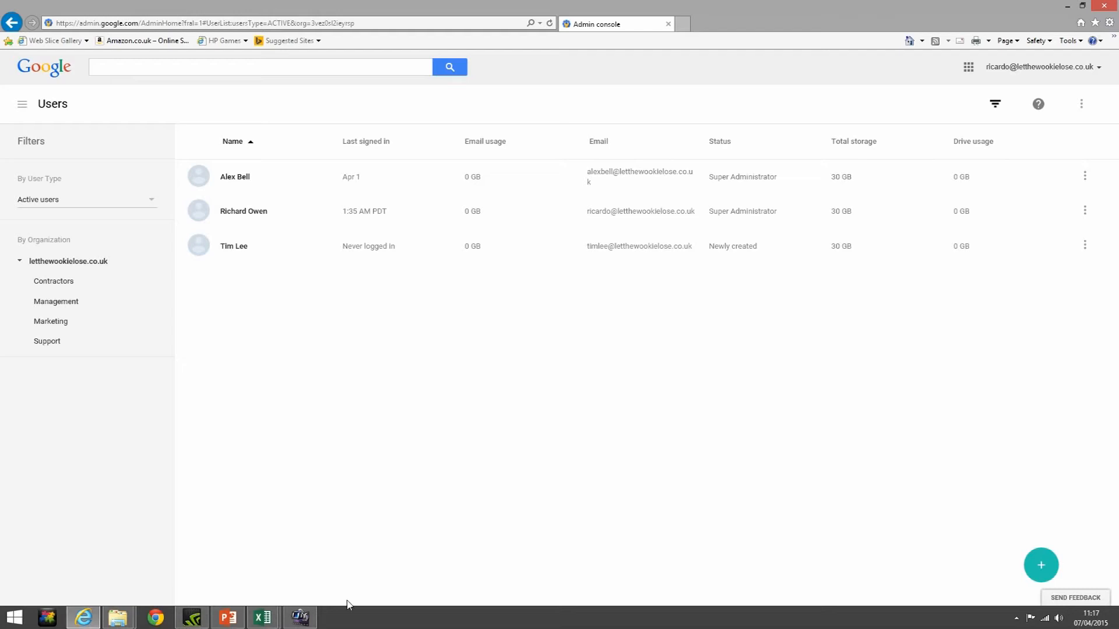
Bring up the + button's add-user options once the storage columns have loaded
{"action": "mouse_move", "coordinate": [974, 569]}
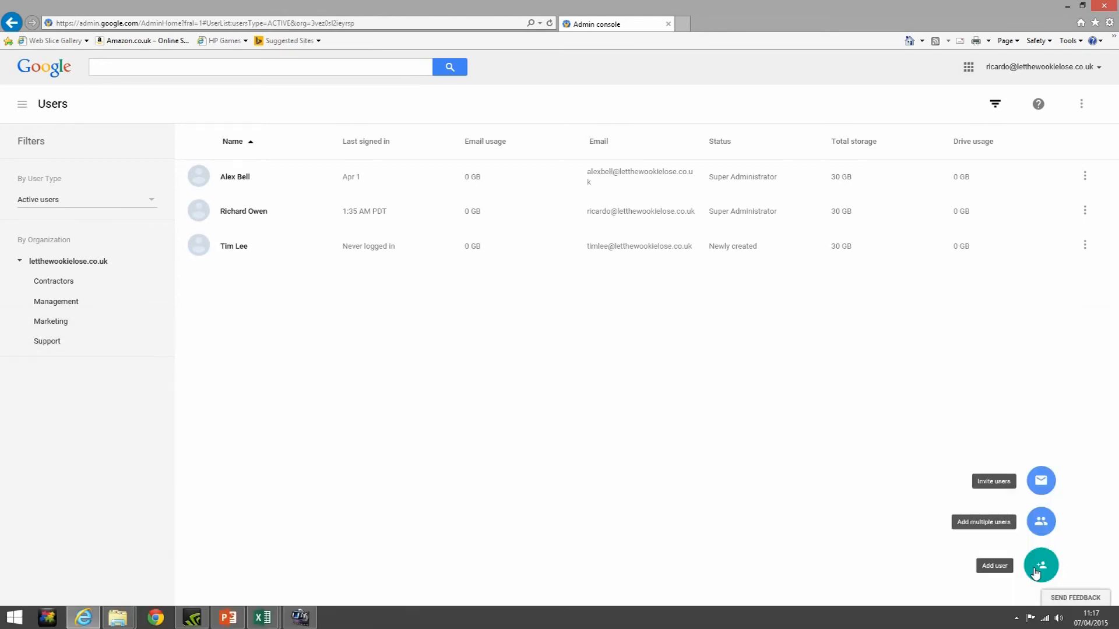
{"action": "left_click", "coordinate": [1035, 571]}
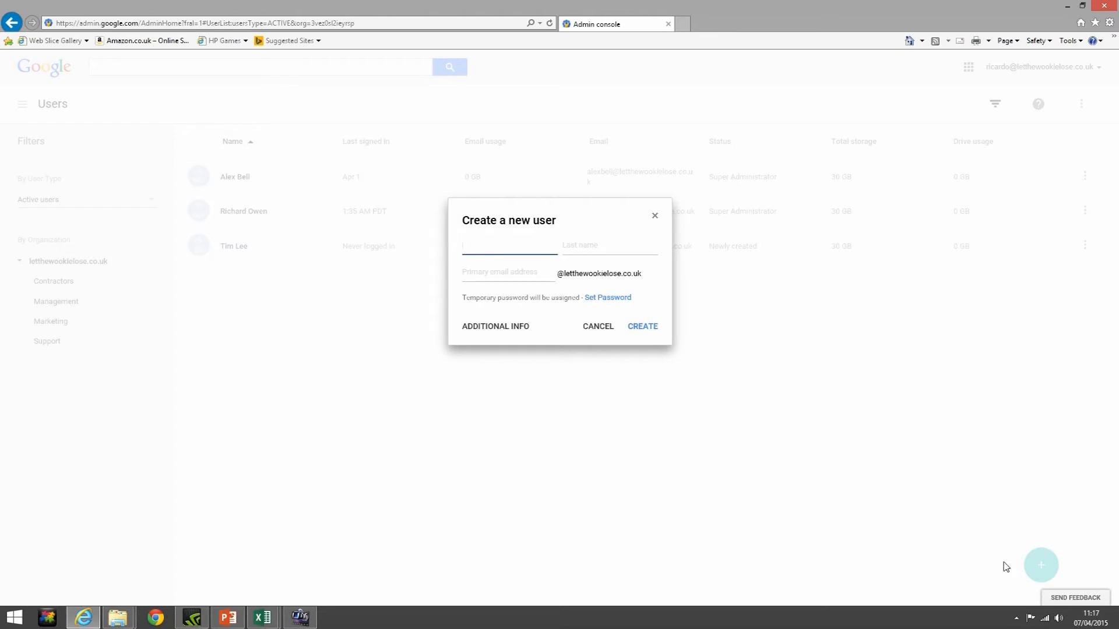
{"action": "type", "text": "Bob"}
{"action": "key", "text": "Tab"}
{"action": "type", "text": "Robertson"}
{"action": "key", "text": "Tab"}
{"action": "type", "text": "BobRo"}
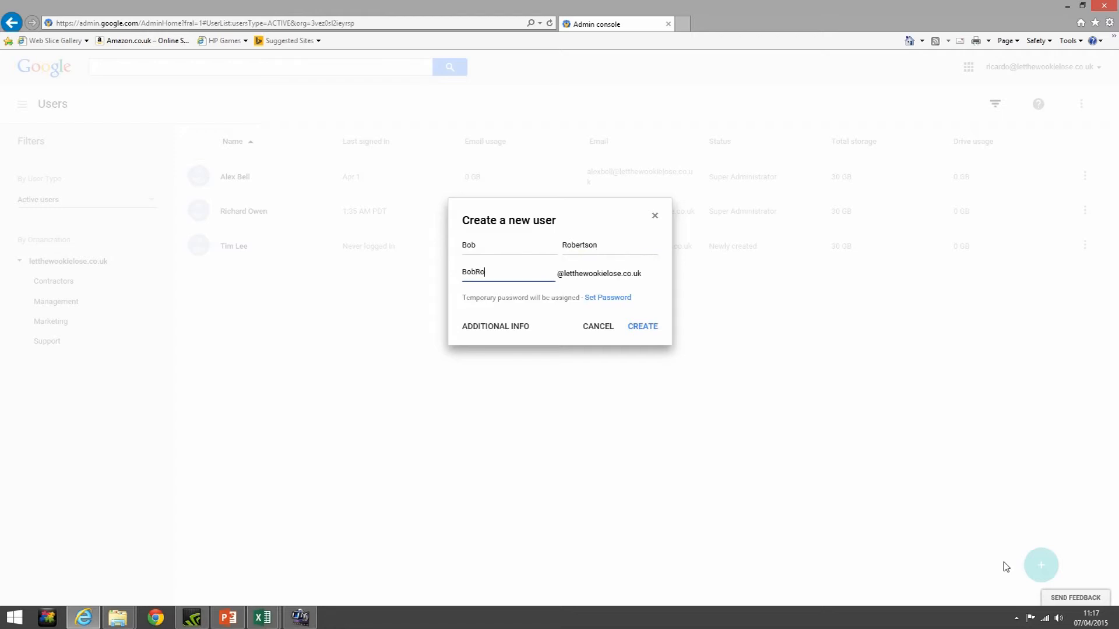
{"action": "type", "text": "bertson"}
{"action": "left_click", "coordinate": [612, 306]}
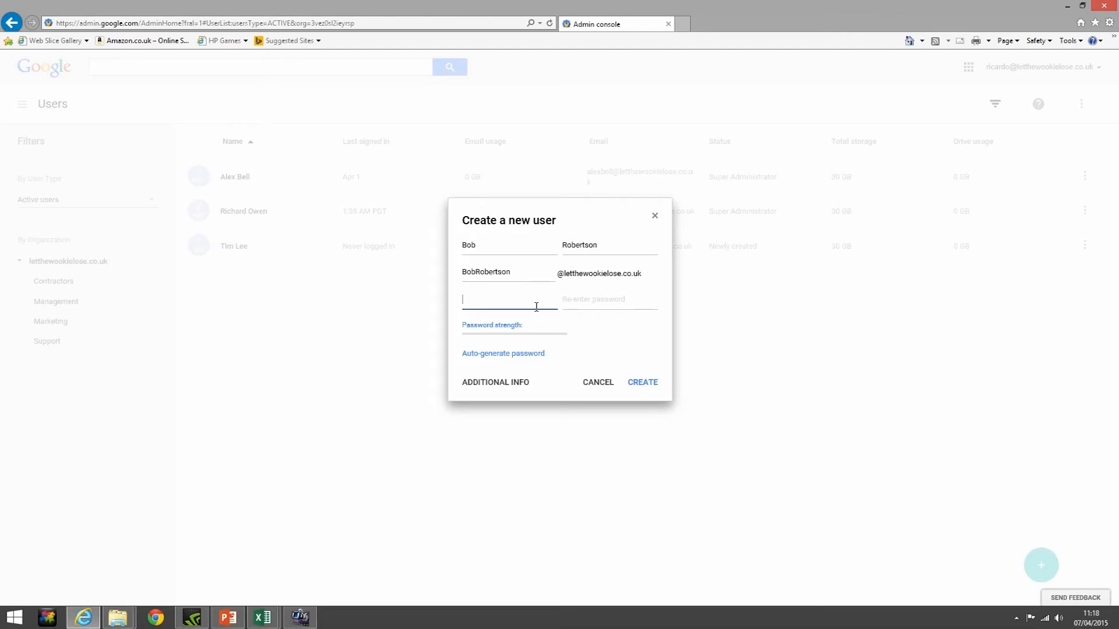
{"action": "type", "text": "•••••••"}
{"action": "key", "text": "BackSpace"}
{"action": "key", "text": "BackSpace"}
{"action": "key", "text": "BackSpace"}
{"action": "key", "text": "BackSpace"}
{"action": "key", "text": "BackSpace"}
{"action": "key", "text": "BackSpace"}
{"action": "type", "text": "•••••••••••••••"}
{"action": "key", "text": "BackSpace"}
{"action": "key", "text": "BackSpace"}
{"action": "key", "text": "BackSpace"}
{"action": "key", "text": "BackSpace"}
{"action": "key", "text": "BackSpace"}
{"action": "key", "text": "BackSpace"}
{"action": "key", "text": "BackSpace"}
{"action": "key", "text": "BackSpace"}
{"action": "key", "text": "BackSpace"}
{"action": "key", "text": "BackSpace"}
{"action": "key", "text": "BackSpace"}
{"action": "key", "text": "BackSpace"}
{"action": "key", "text": "BackSpace"}
{"action": "key", "text": "BackSpace"}
{"action": "key", "text": "BackSpace"}
{"action": "left_click", "coordinate": [501, 354]}
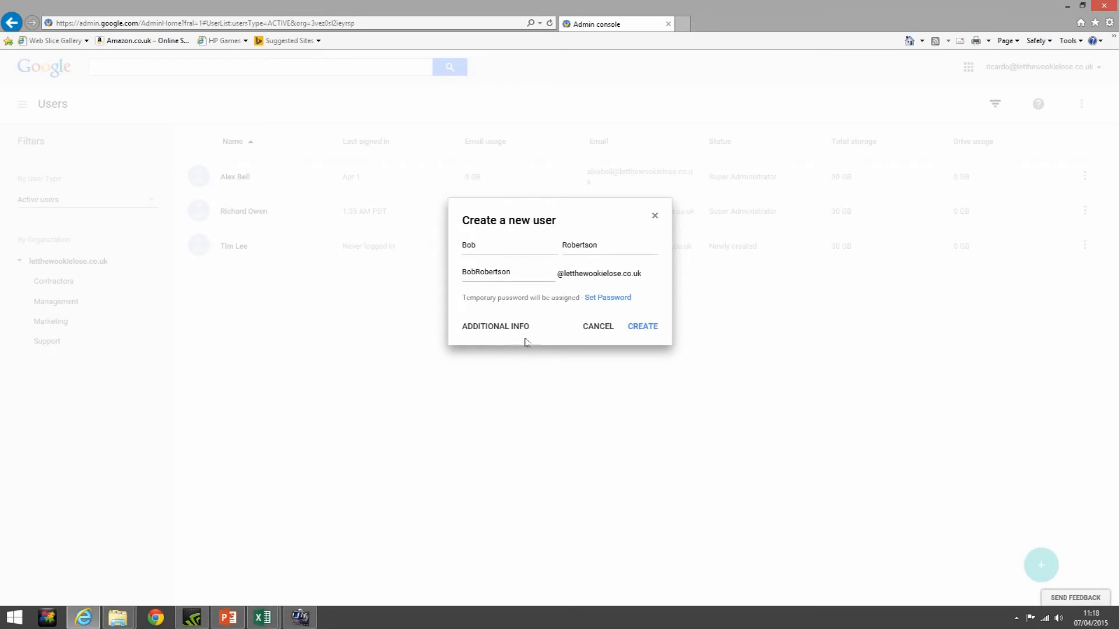
Enter the address 123 Copper Street under Additional info, then continue to Employee Details
{"action": "left_click", "coordinate": [473, 327]}
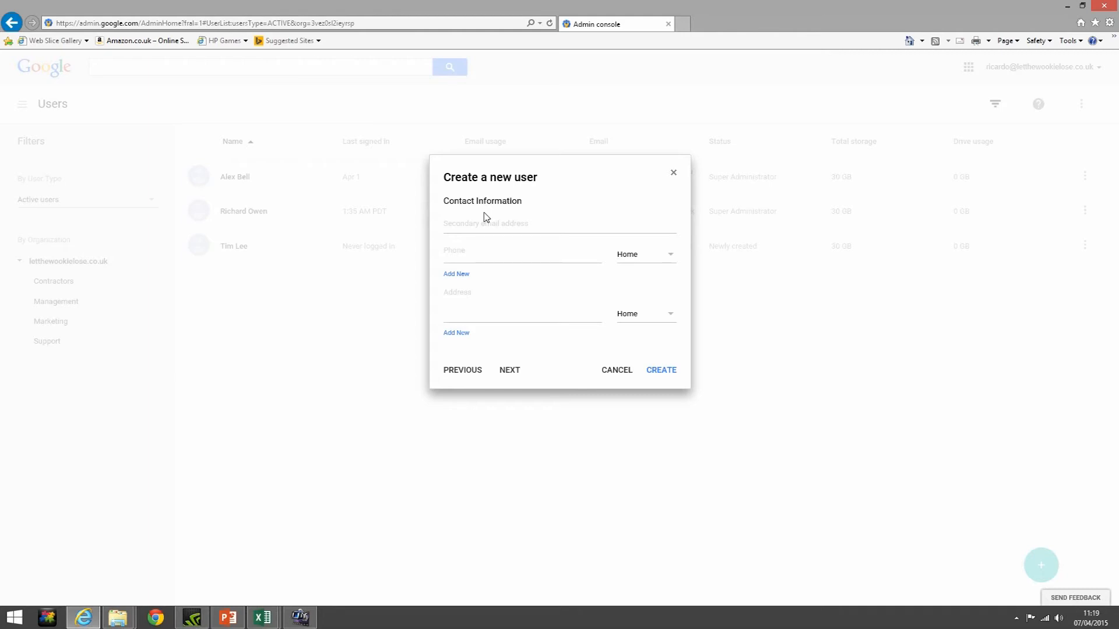
{"action": "left_click", "coordinate": [464, 250]}
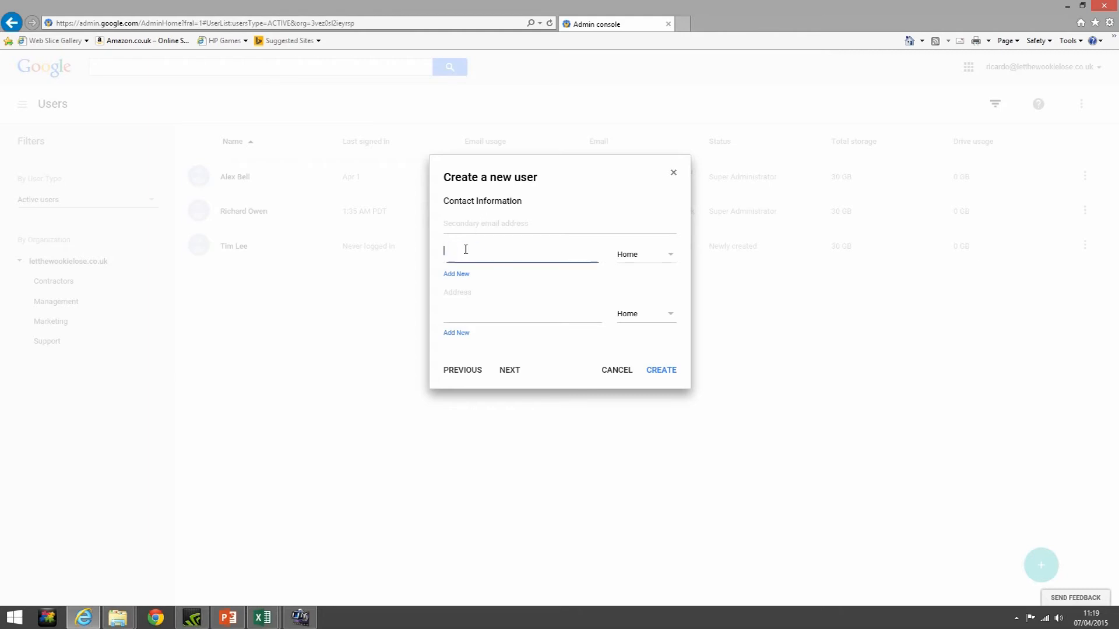
{"action": "left_click", "coordinate": [456, 293]}
{"action": "type", "text": "123 Copper Street"}
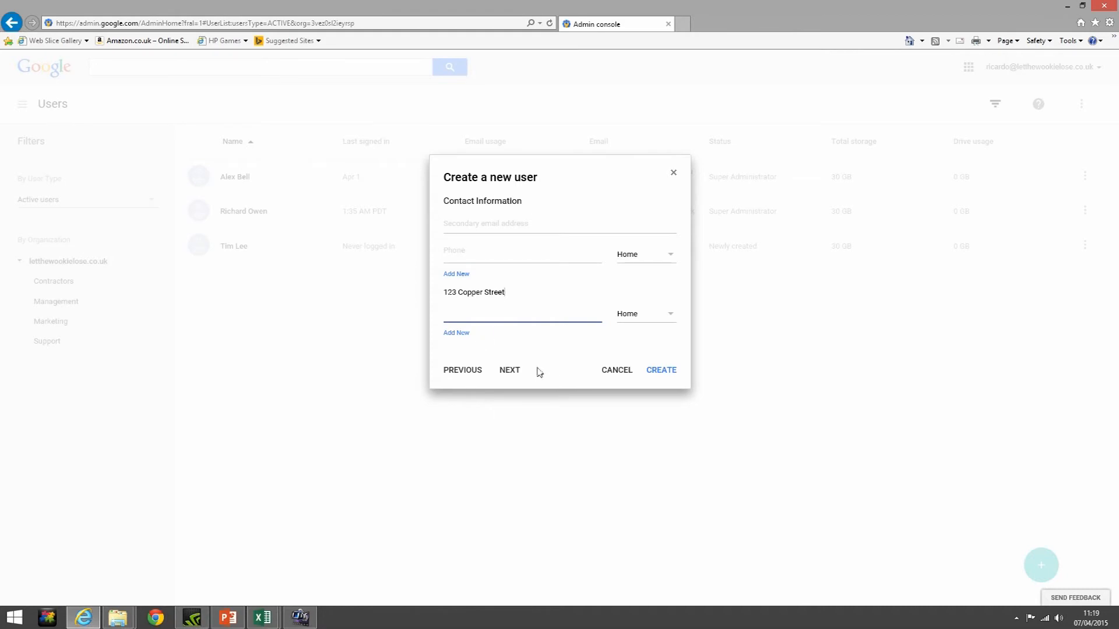
{"action": "left_click", "coordinate": [510, 371]}
Enter employee ID 123456aa and employee type Baker, then pass through the manager, department and cost center fields
{"action": "left_click", "coordinate": [479, 220]}
{"action": "type", "text": "123"}
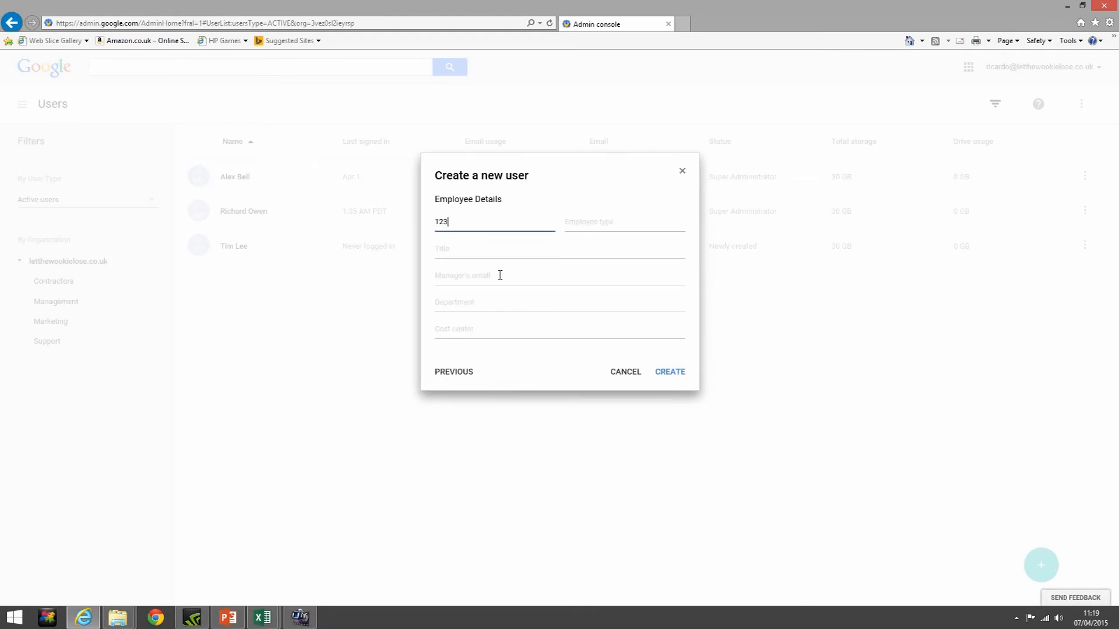
{"action": "type", "text": "456aa"}
{"action": "left_click", "coordinate": [583, 225]}
{"action": "type", "text": "U"}
{"action": "key", "text": "BackSpace"}
{"action": "type", "text": "Baker"}
{"action": "left_click", "coordinate": [513, 277]}
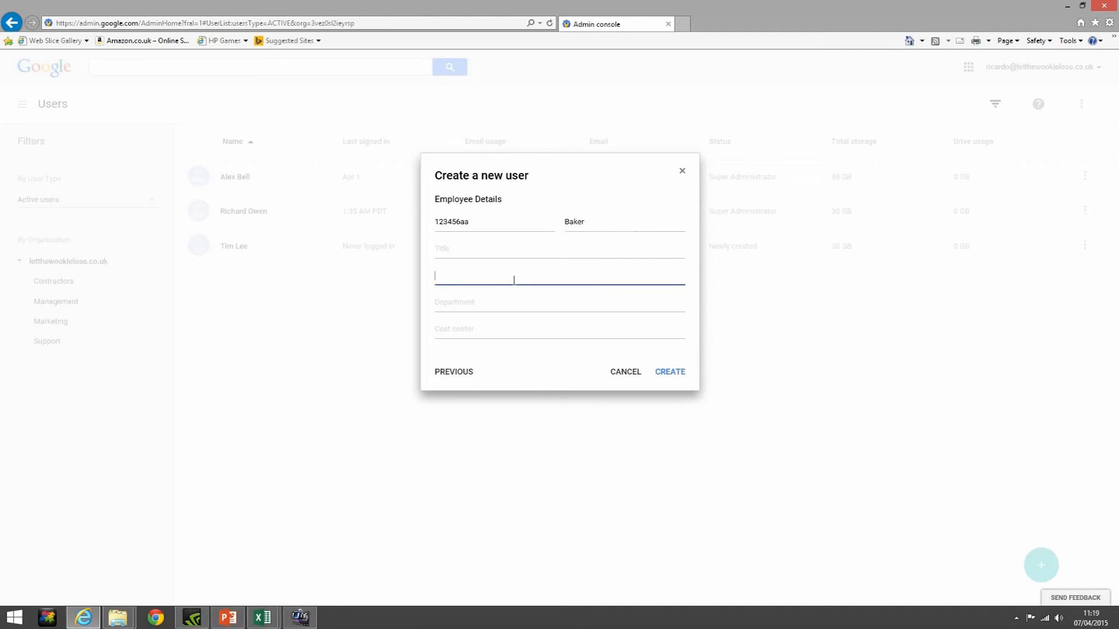
{"action": "left_click", "coordinate": [515, 301]}
{"action": "left_click", "coordinate": [513, 323]}
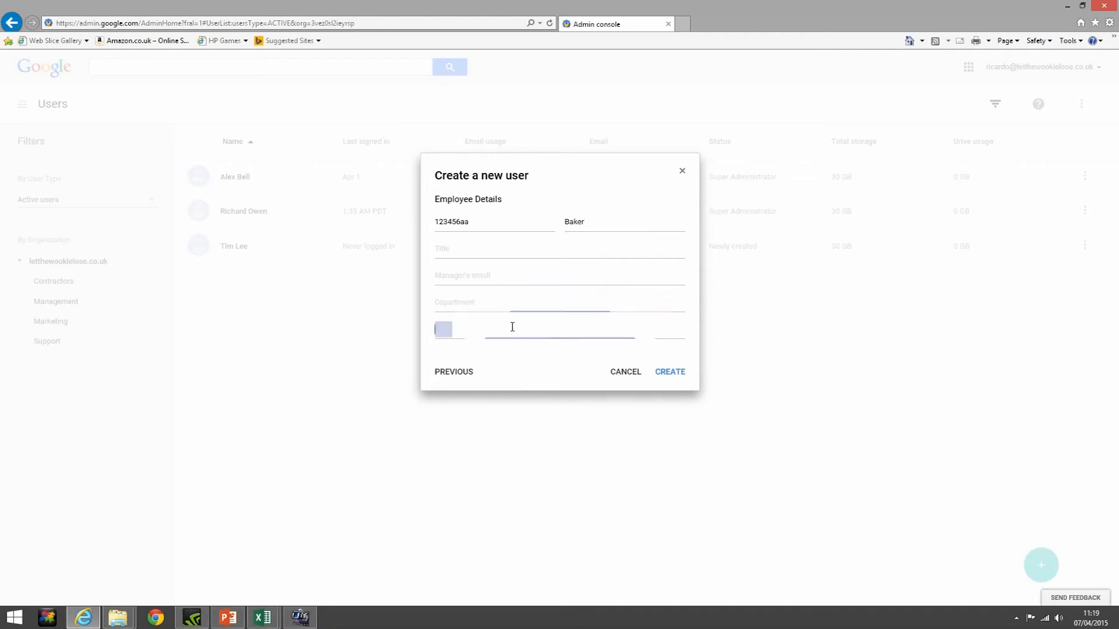
Create the user, reveal the temporary password in the getting-started instructions, and close them
{"action": "left_click", "coordinate": [669, 373]}
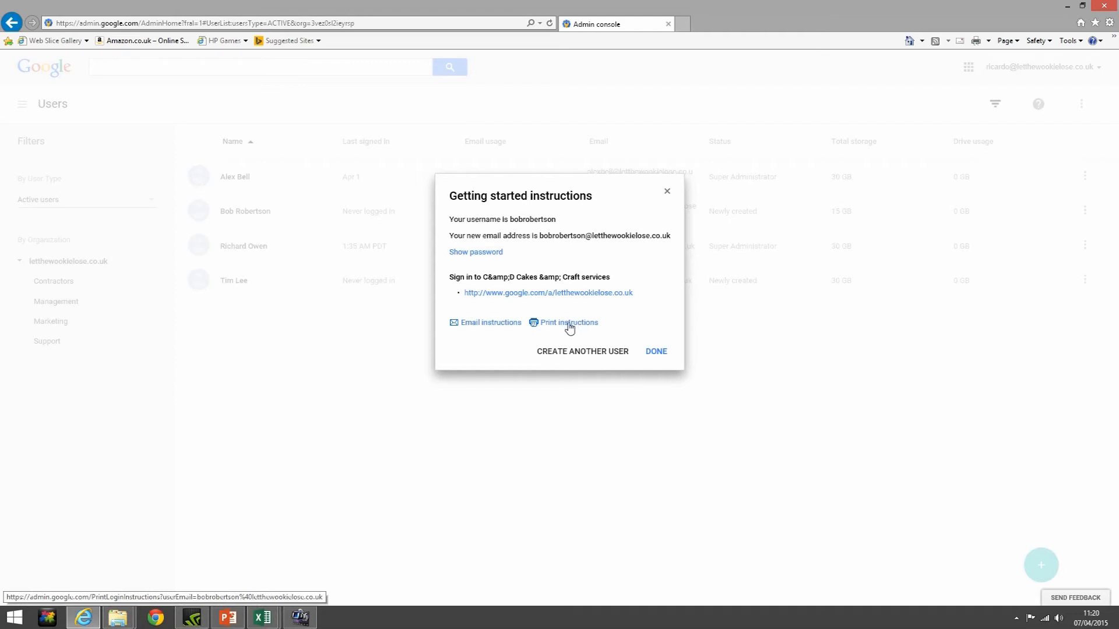
{"action": "left_click", "coordinate": [494, 254]}
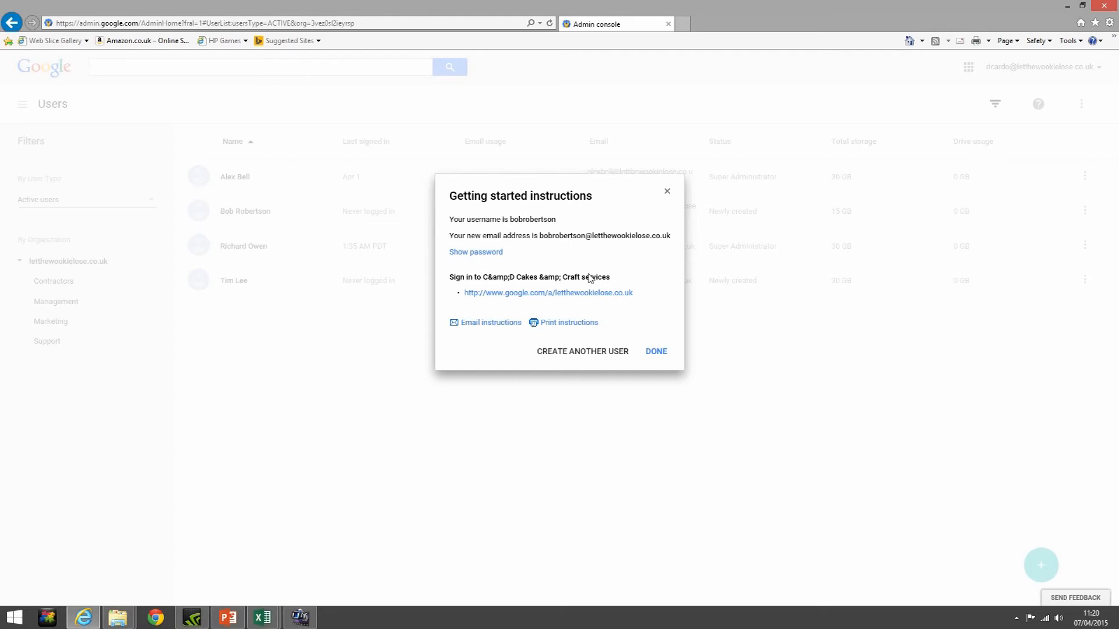
{"action": "left_click", "coordinate": [657, 352]}
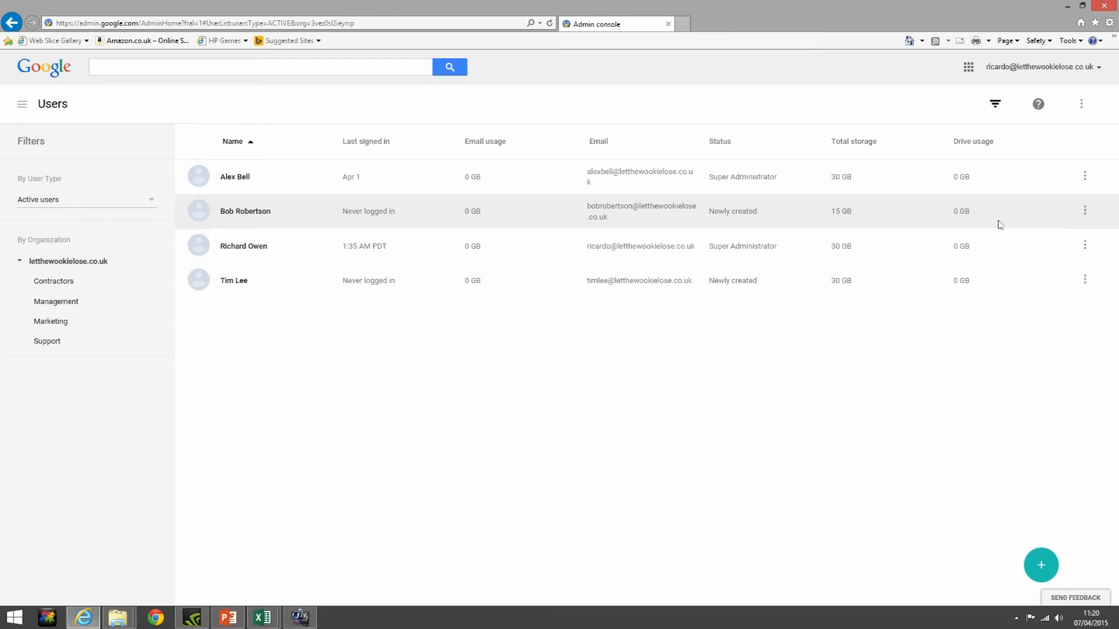
Bring up the three-dot actions menu on the newly created user's row
{"action": "left_click", "coordinate": [1085, 212]}
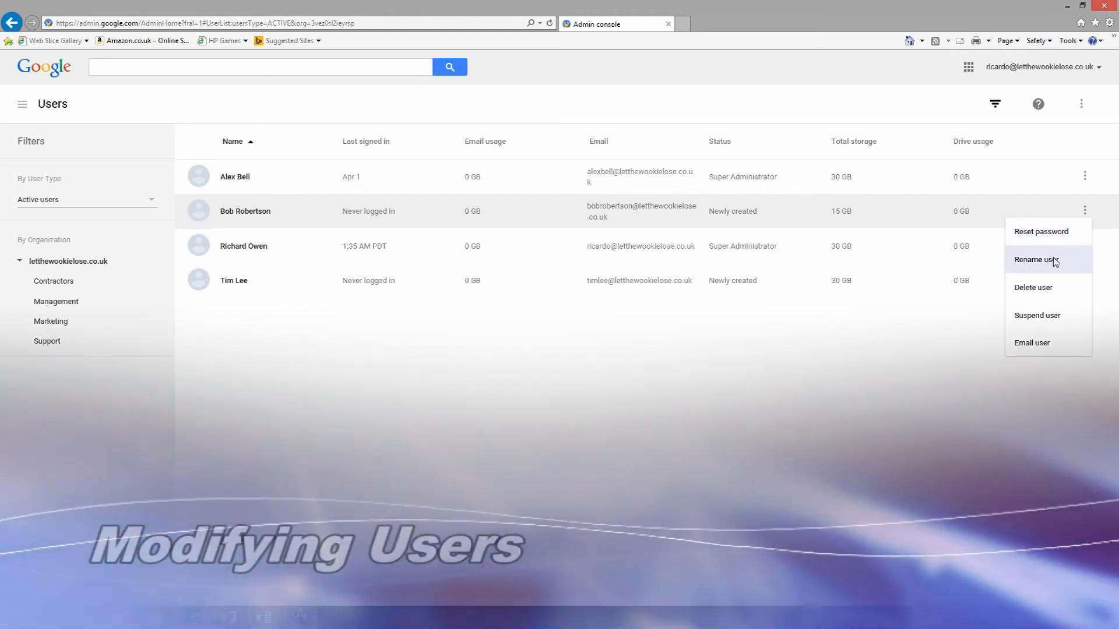
In Rename user, replace the short first name with the full first name
{"action": "left_click", "coordinate": [1056, 258]}
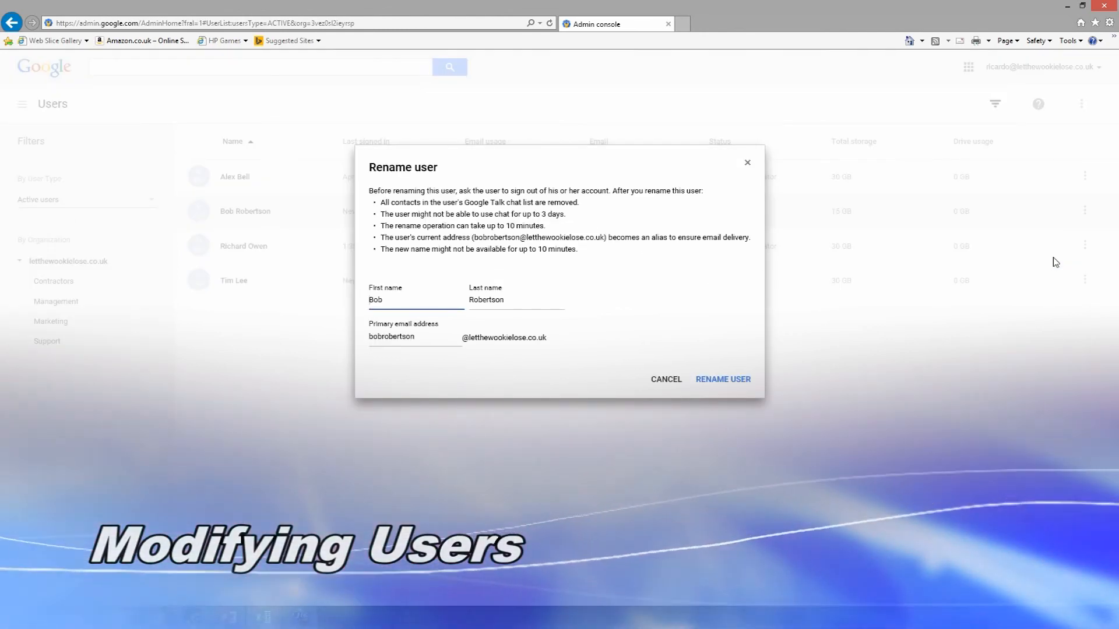
{"action": "type", "text": "Robert"}
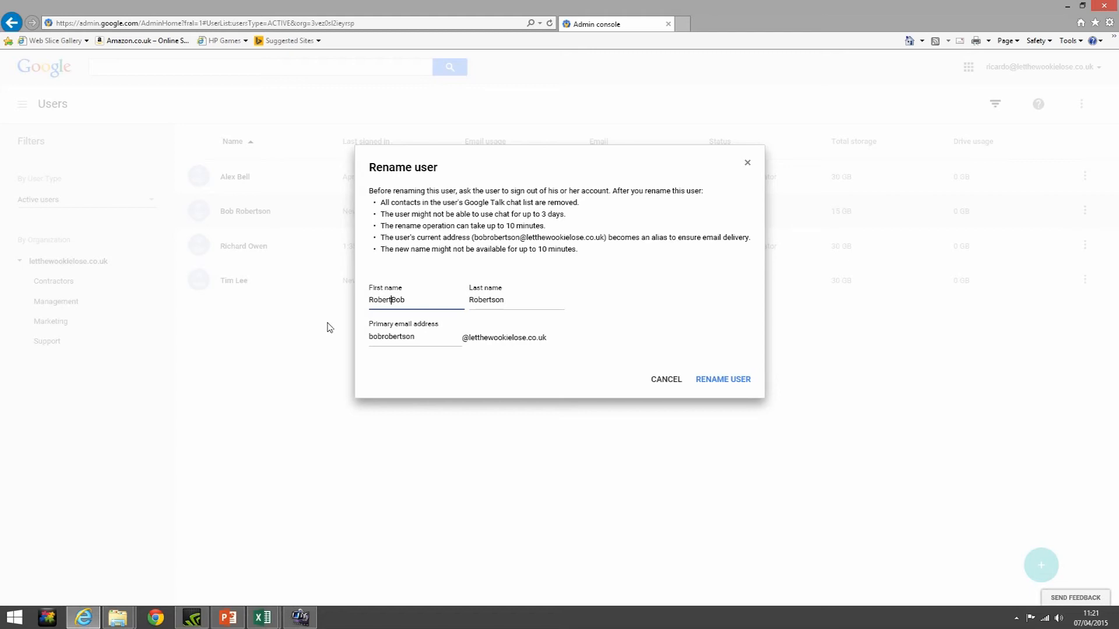
{"action": "key", "text": "Delete"}
{"action": "key", "text": "Delete"}
{"action": "key", "text": "Delete"}
{"action": "left_click", "coordinate": [382, 338]}
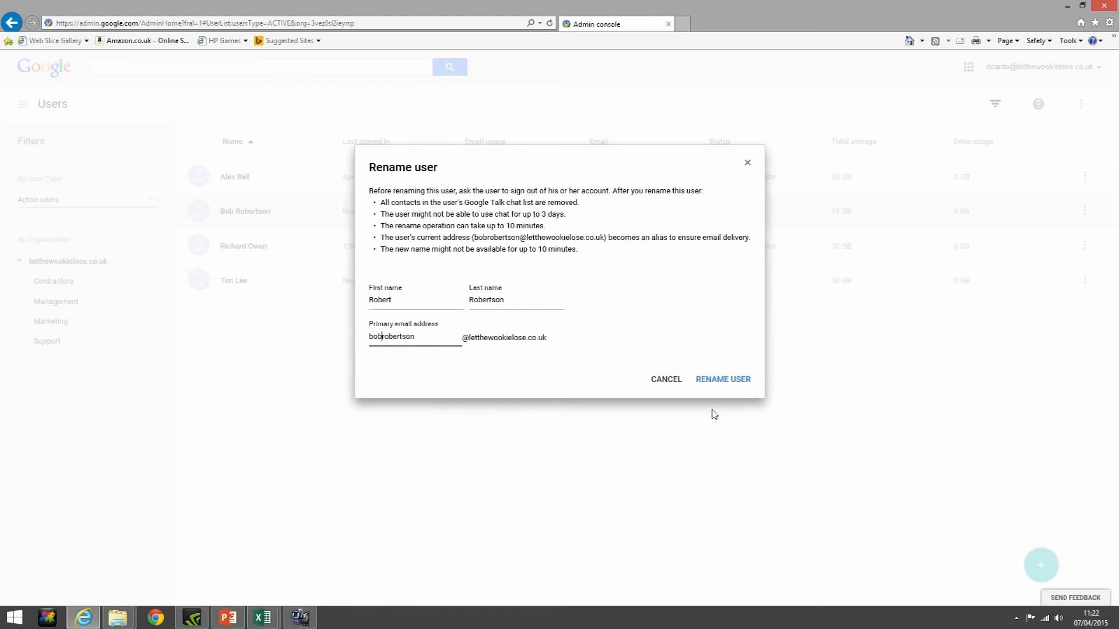
Apply the rename, then open Add multiple users with 'Pre-populate with existing users' left ticked
{"action": "left_click", "coordinate": [745, 382]}
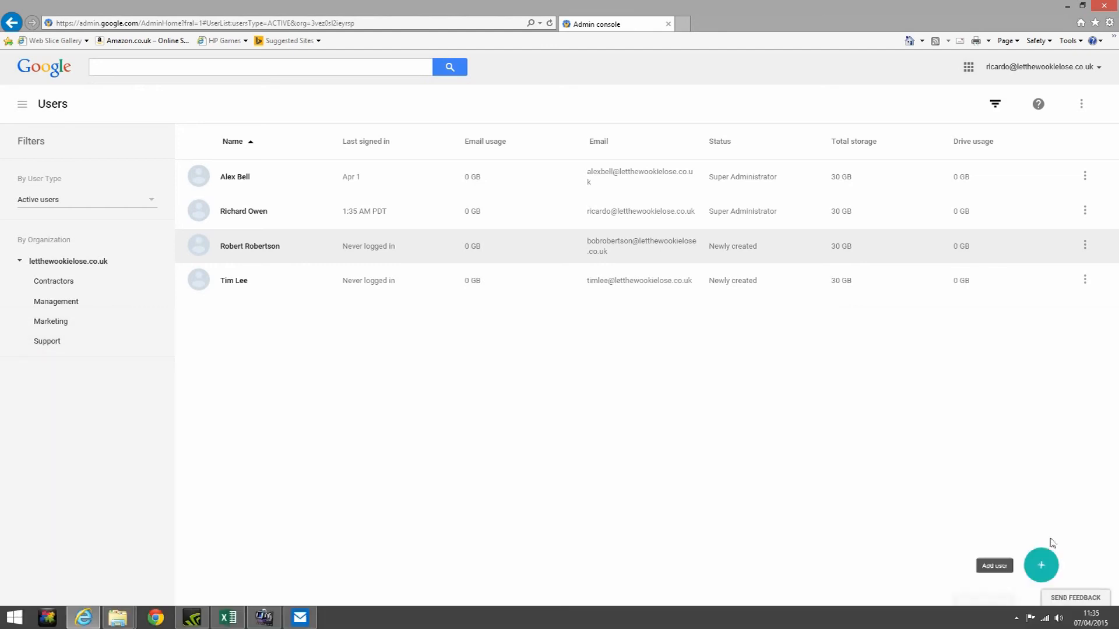
{"action": "mouse_move", "coordinate": [1044, 568]}
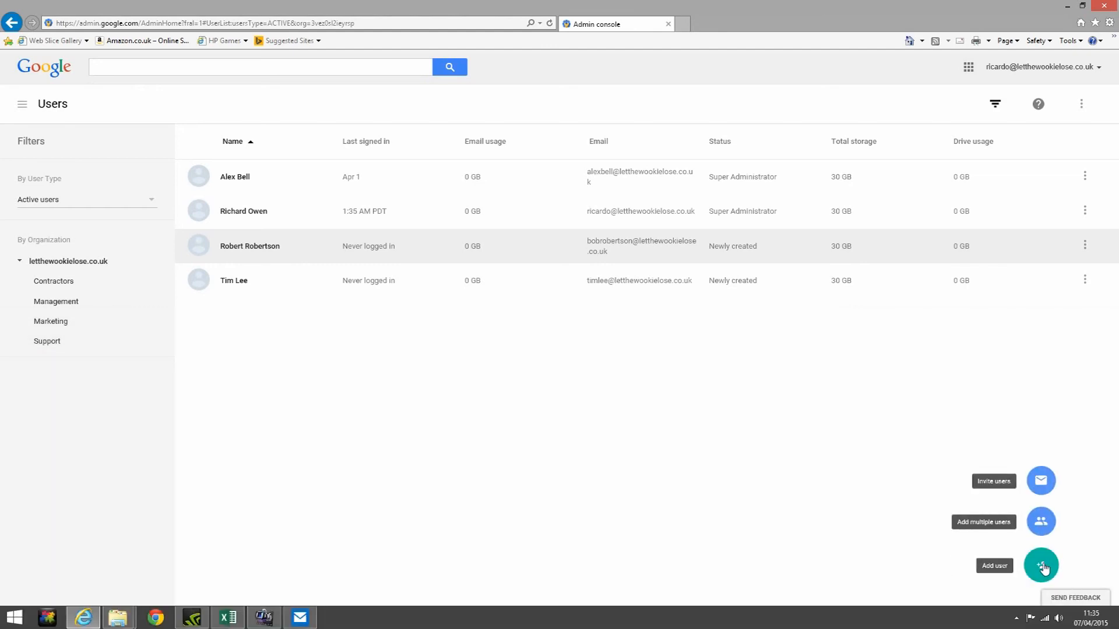
{"action": "left_click", "coordinate": [1043, 524]}
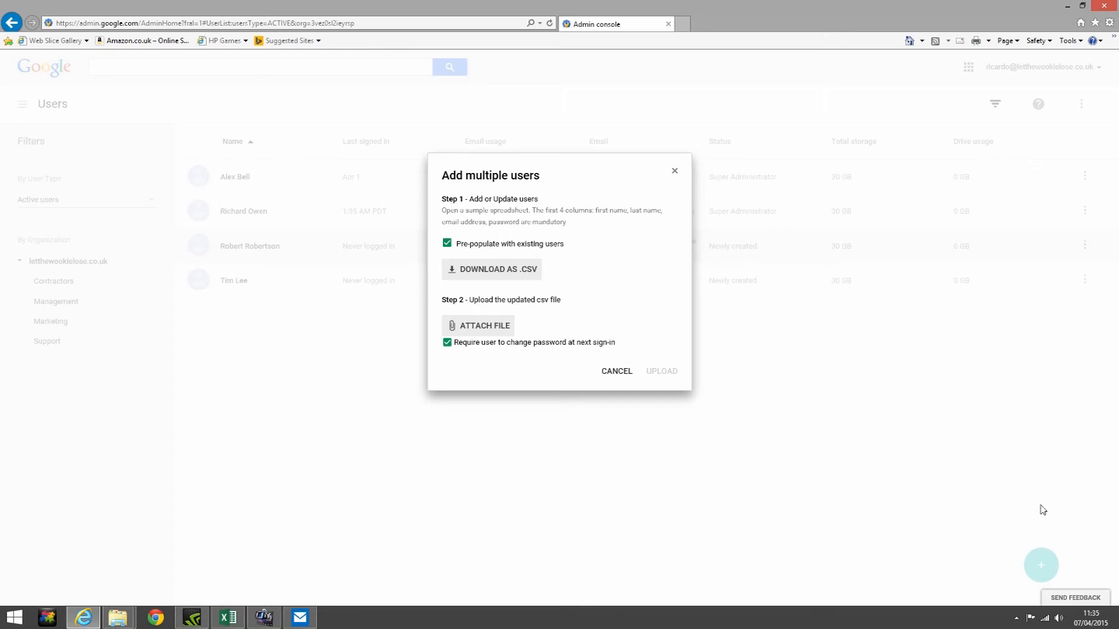
{"action": "left_click", "coordinate": [447, 250]}
{"action": "left_click", "coordinate": [447, 250]}
{"action": "left_click", "coordinate": [230, 618]}
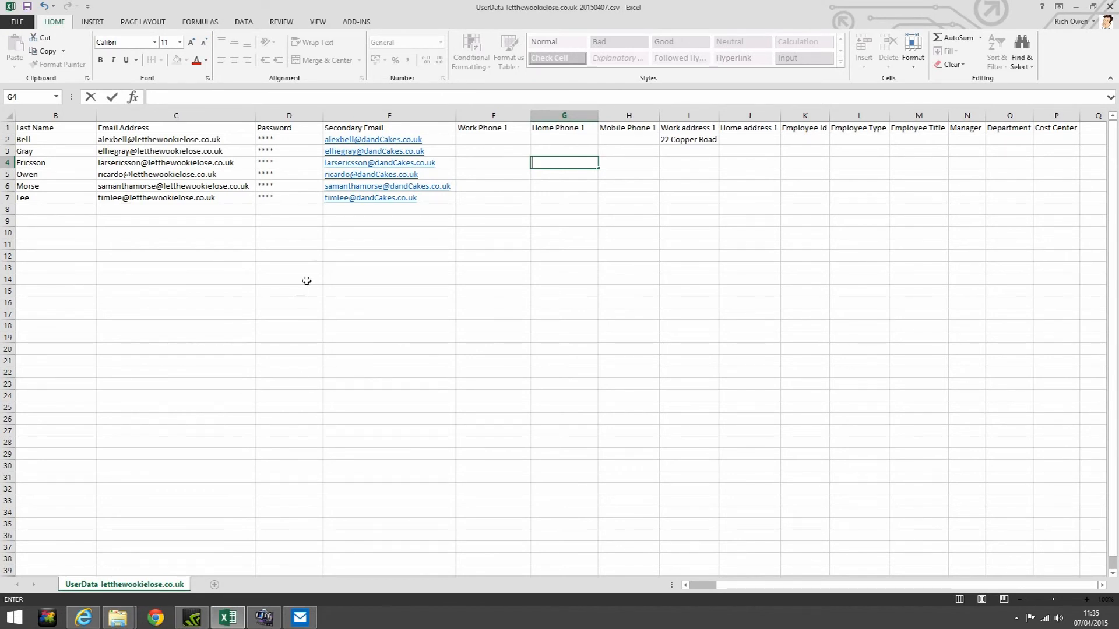
{"action": "left_click_drag", "start_coordinate": [357, 140], "coordinate": [366, 200]}
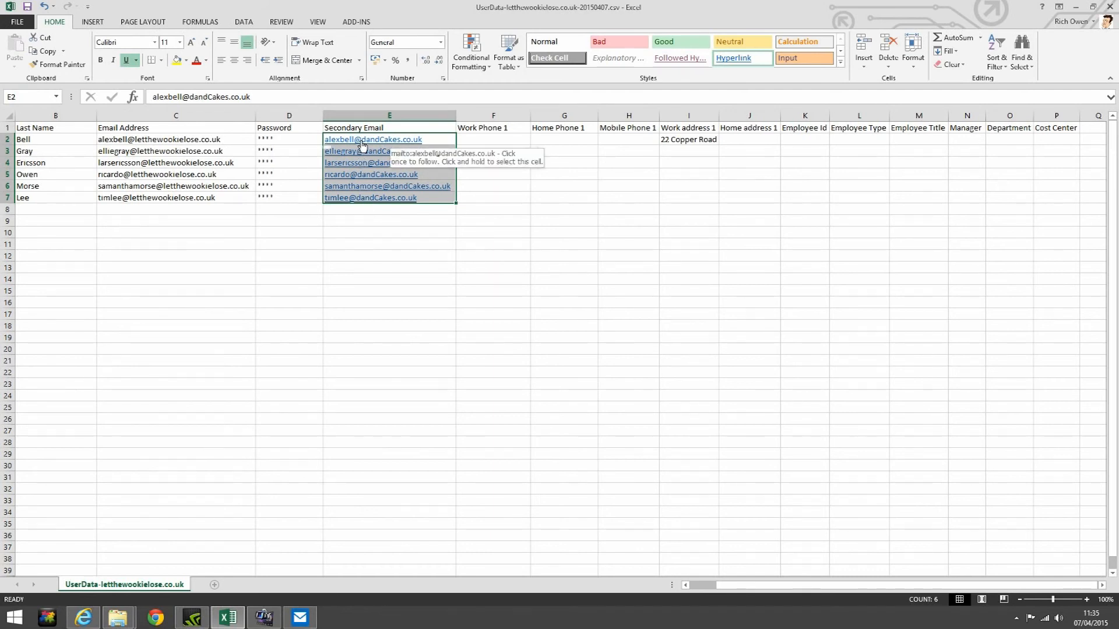
{"action": "left_click_drag", "start_coordinate": [683, 141], "coordinate": [701, 198]}
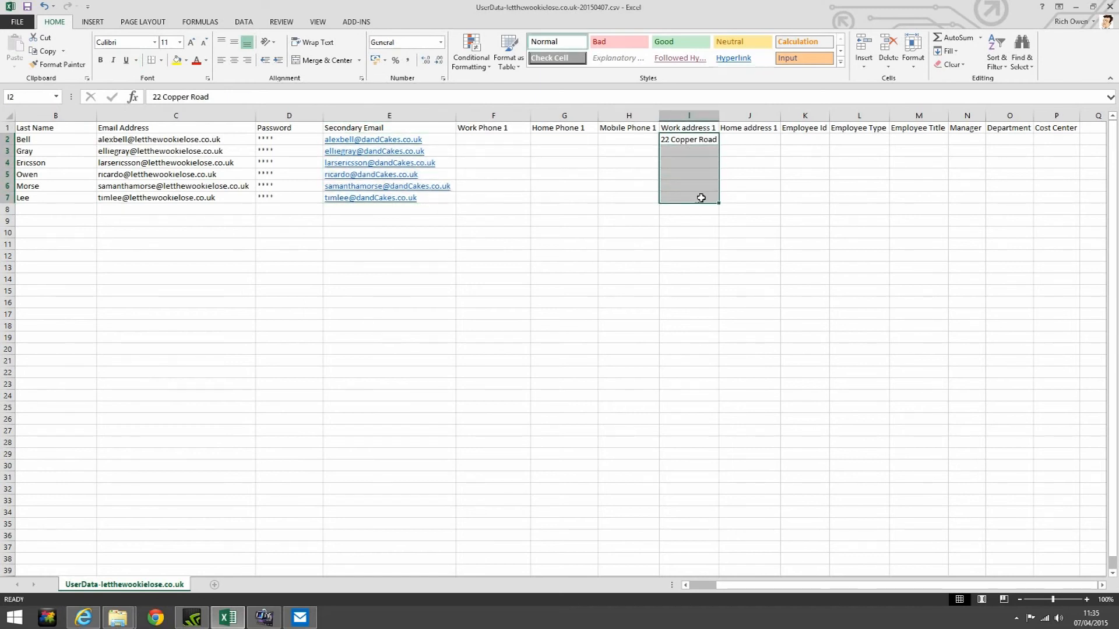
{"action": "left_click", "coordinate": [954, 52]}
{"action": "left_click", "coordinate": [960, 66]}
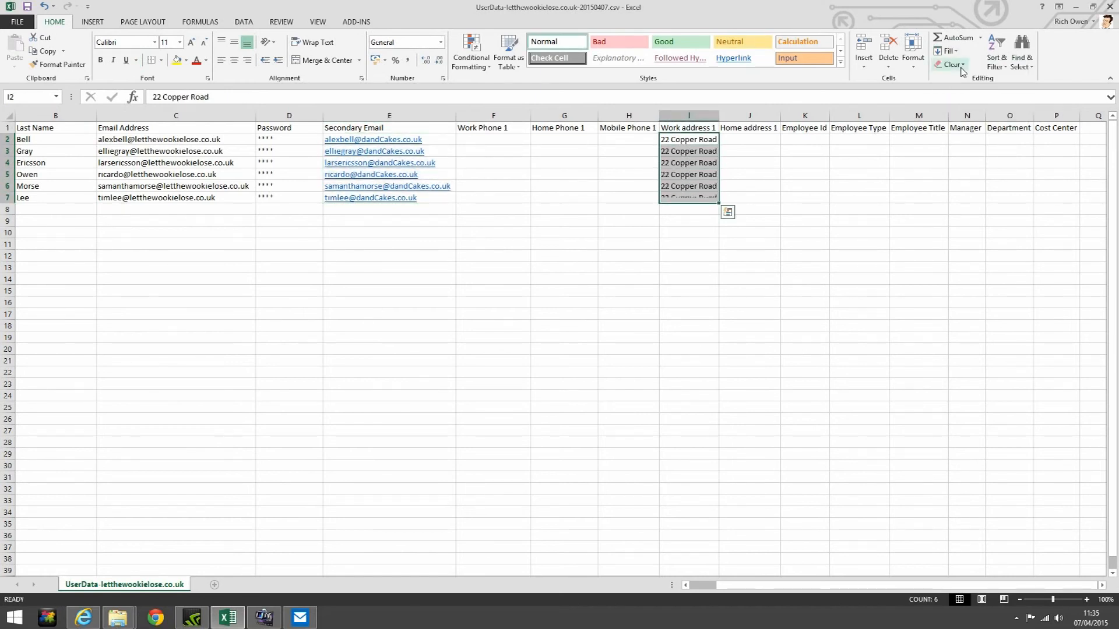
Enter cost center 445566 in P2 and select P2:P6 for filling down
{"action": "left_click", "coordinate": [1041, 138]}
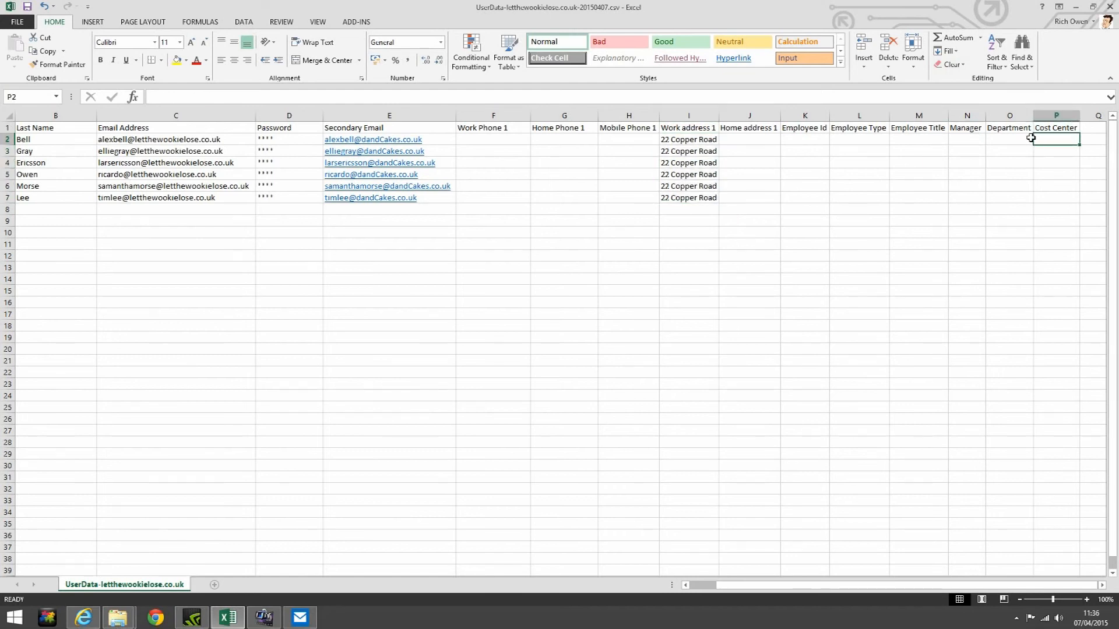
{"action": "key", "text": "Left"}
{"action": "key", "text": "Left"}
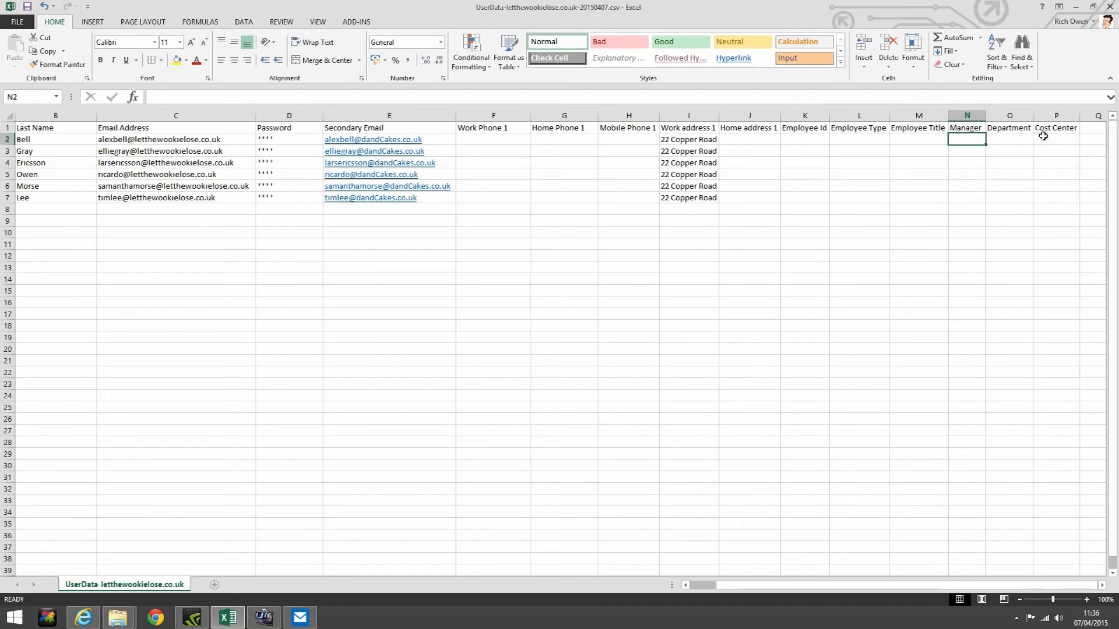
{"action": "left_click", "coordinate": [1041, 140]}
{"action": "type", "text": "445566"}
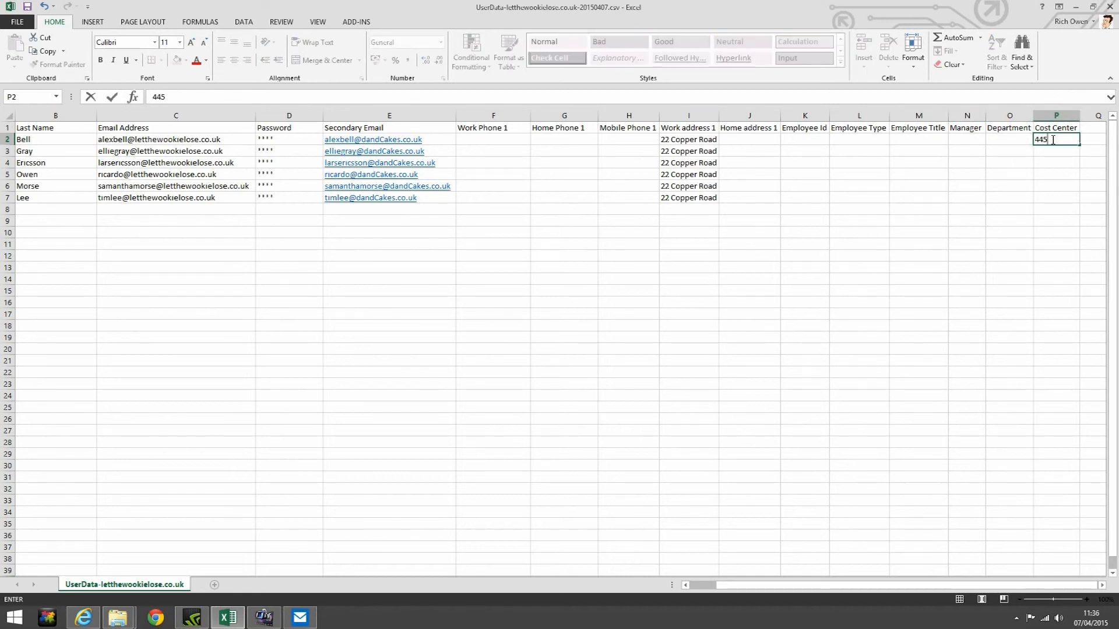
{"action": "left_click", "coordinate": [1068, 166]}
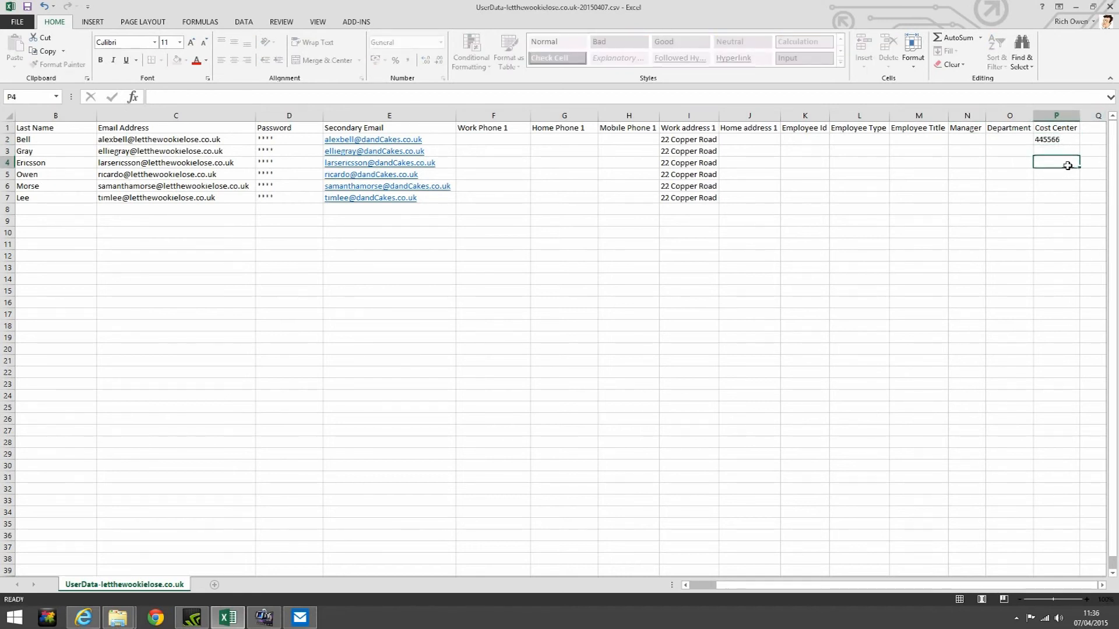
{"action": "left_click_drag", "start_coordinate": [1071, 141], "coordinate": [1066, 183]}
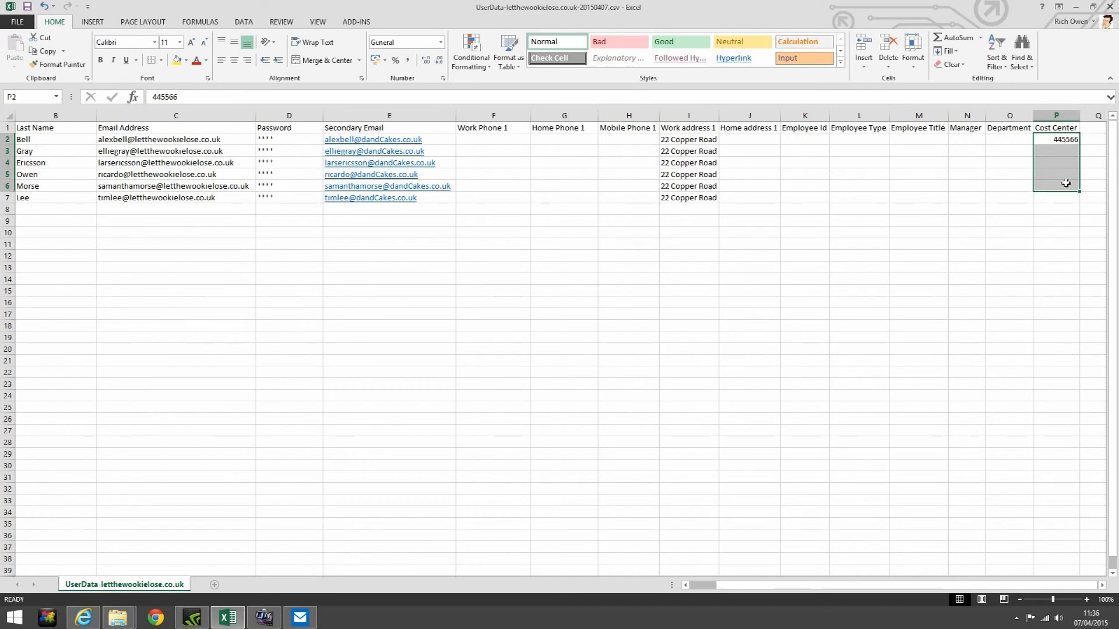
{"action": "left_click", "coordinate": [948, 52]}
Fill 445566 down through P6 and enter departments IT, Marketing and HR for the first three users
{"action": "left_click", "coordinate": [954, 73]}
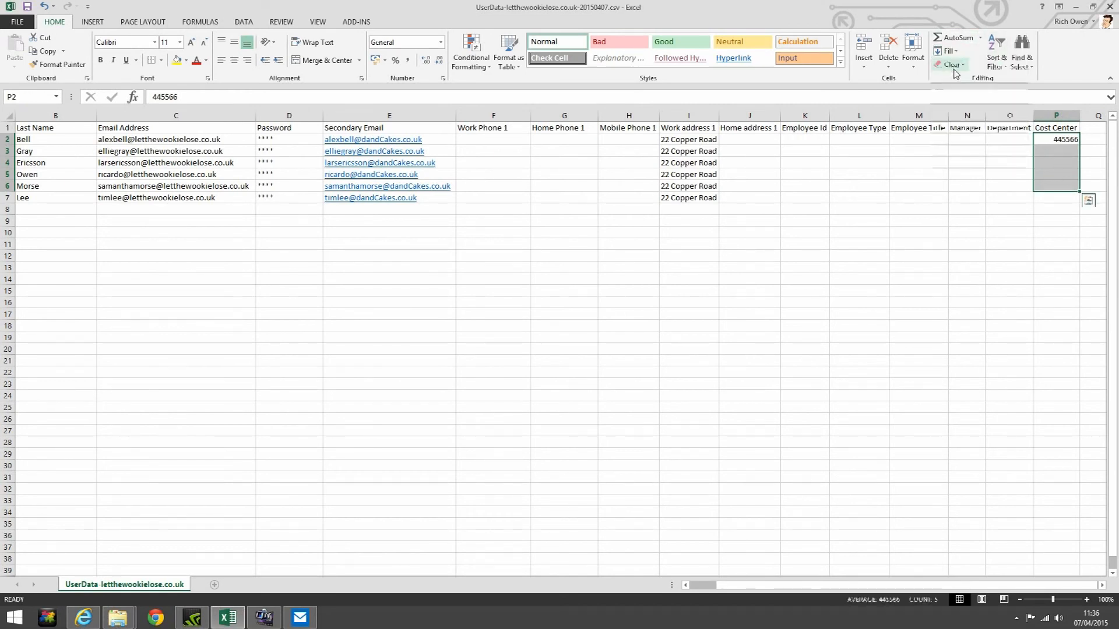
{"action": "left_click", "coordinate": [994, 144]}
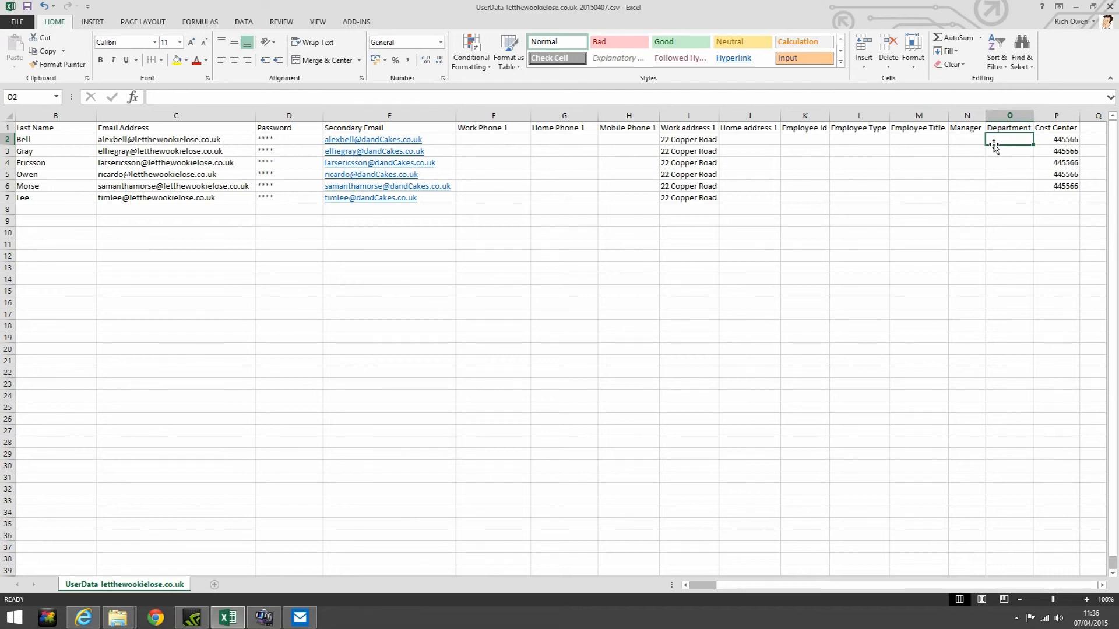
{"action": "type", "text": "IT"}
{"action": "key", "text": "Return"}
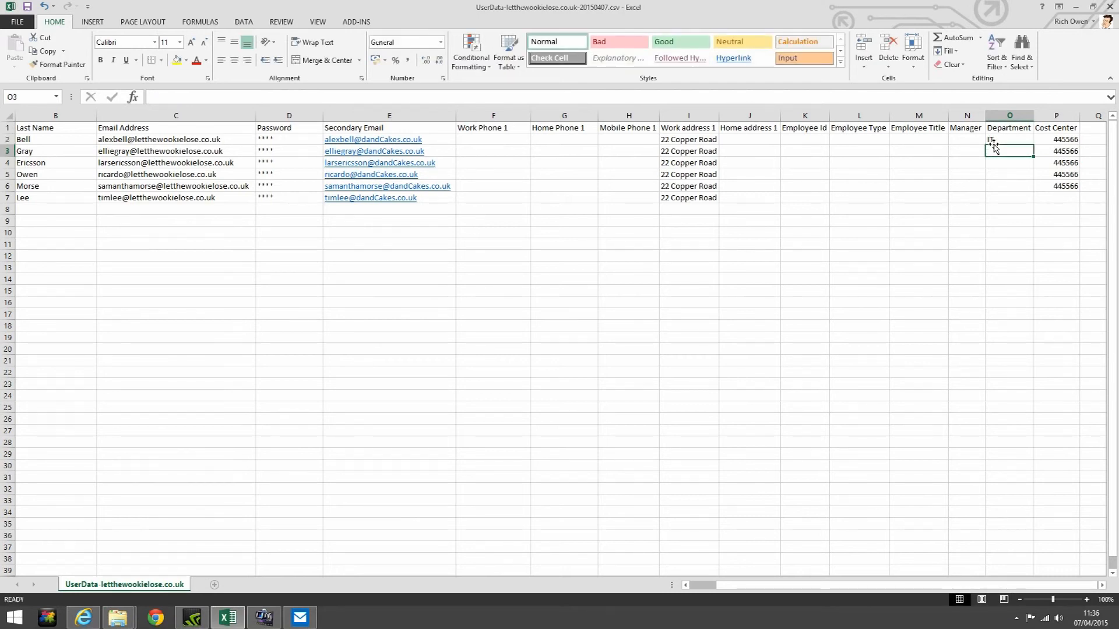
{"action": "type", "text": "Marketing"}
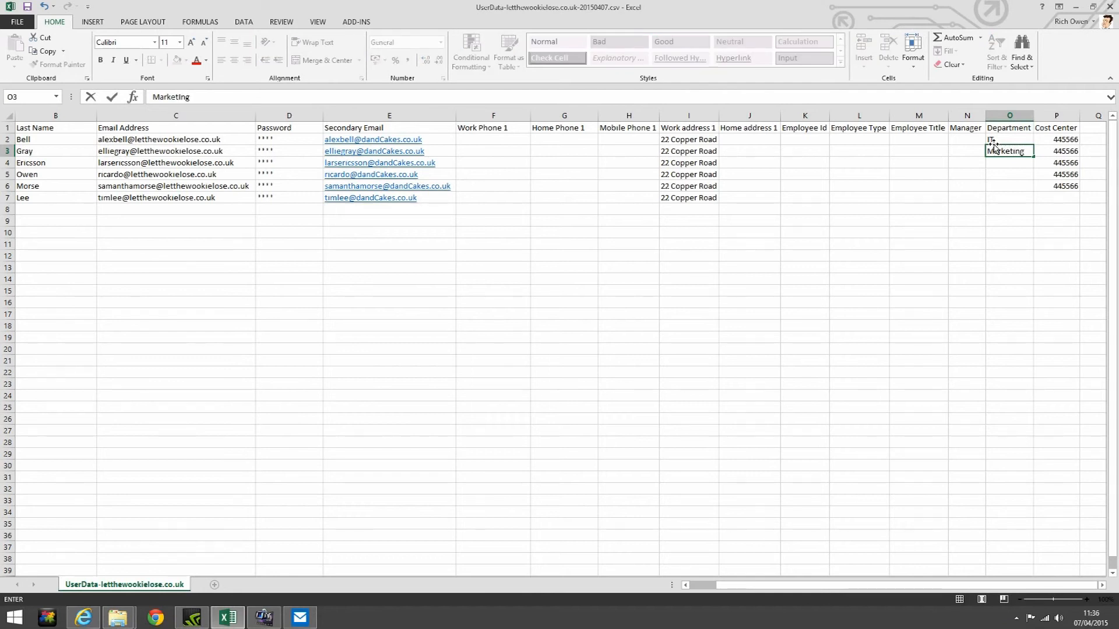
{"action": "key", "text": "Return"}
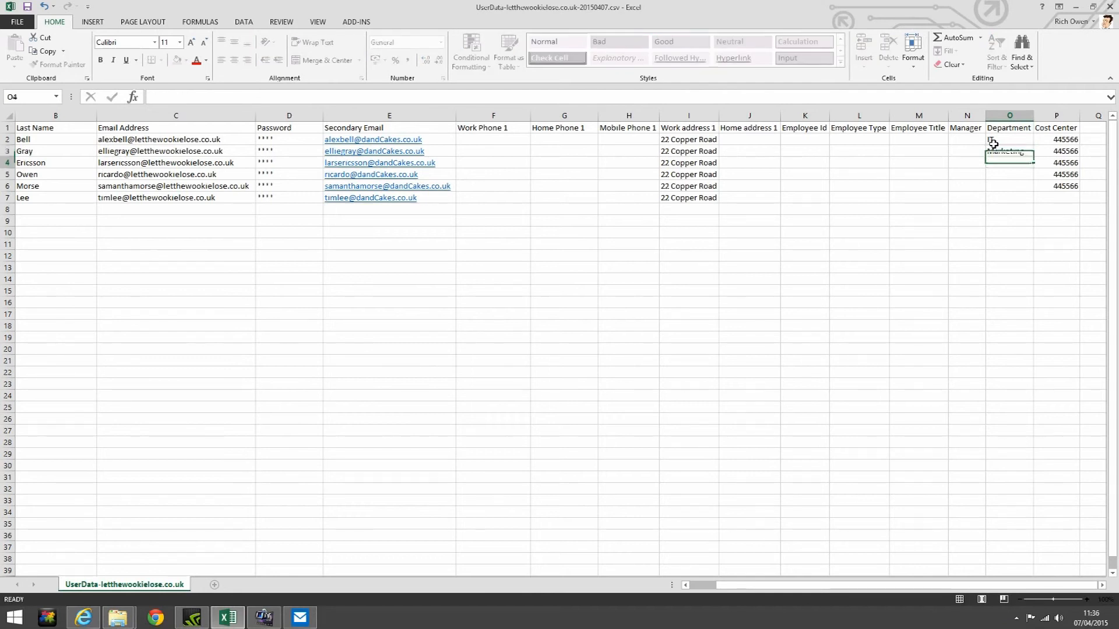
{"action": "type", "text": "HR"}
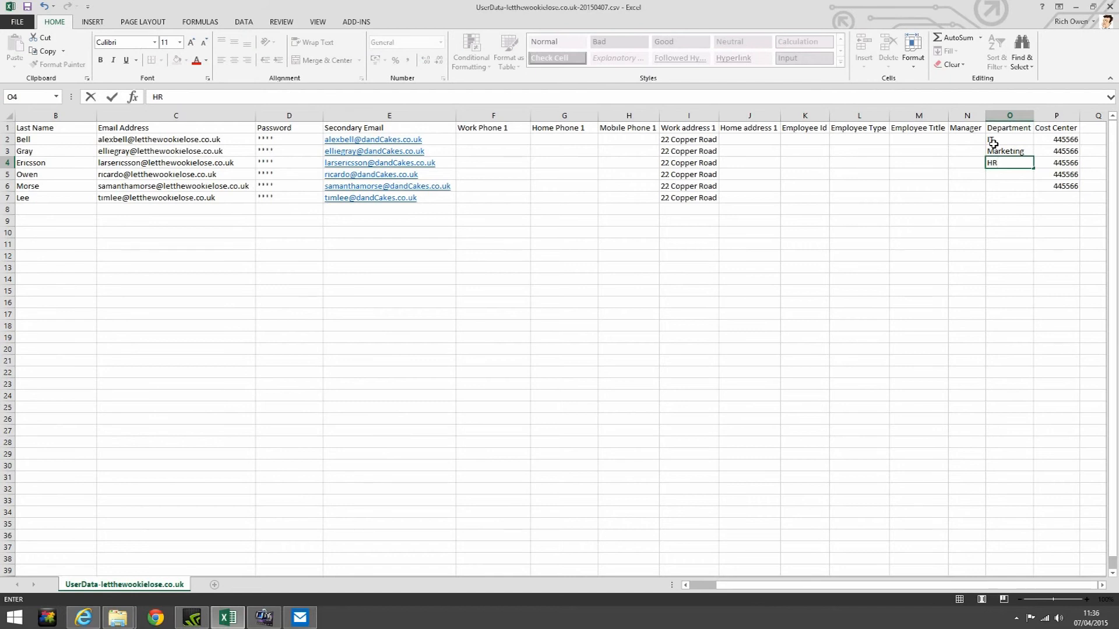
{"action": "key", "text": "Return"}
Enter departments IT, CEO and Bakery for the remaining users, then select P6:P7
{"action": "type", "text": "IT"}
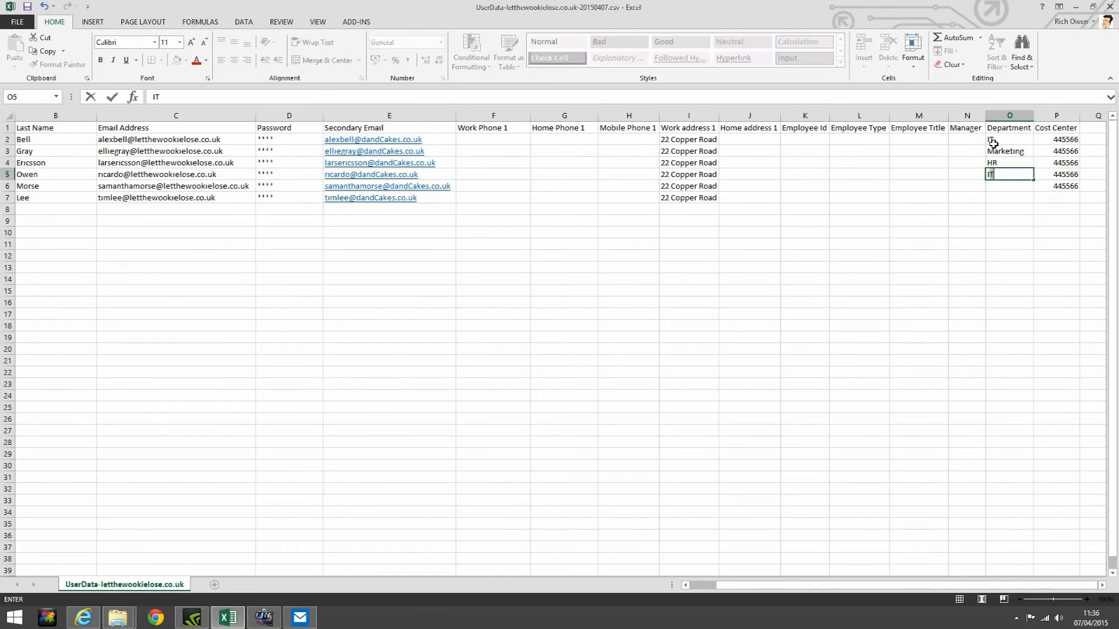
{"action": "key", "text": "Return"}
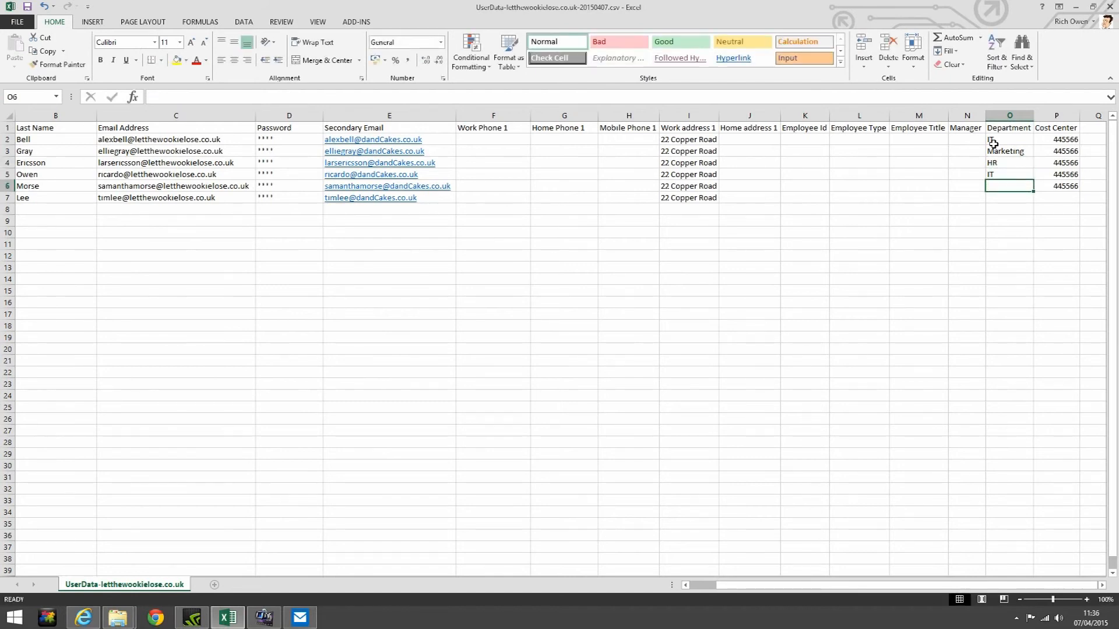
{"action": "type", "text": "CEO"}
{"action": "key", "text": "Return"}
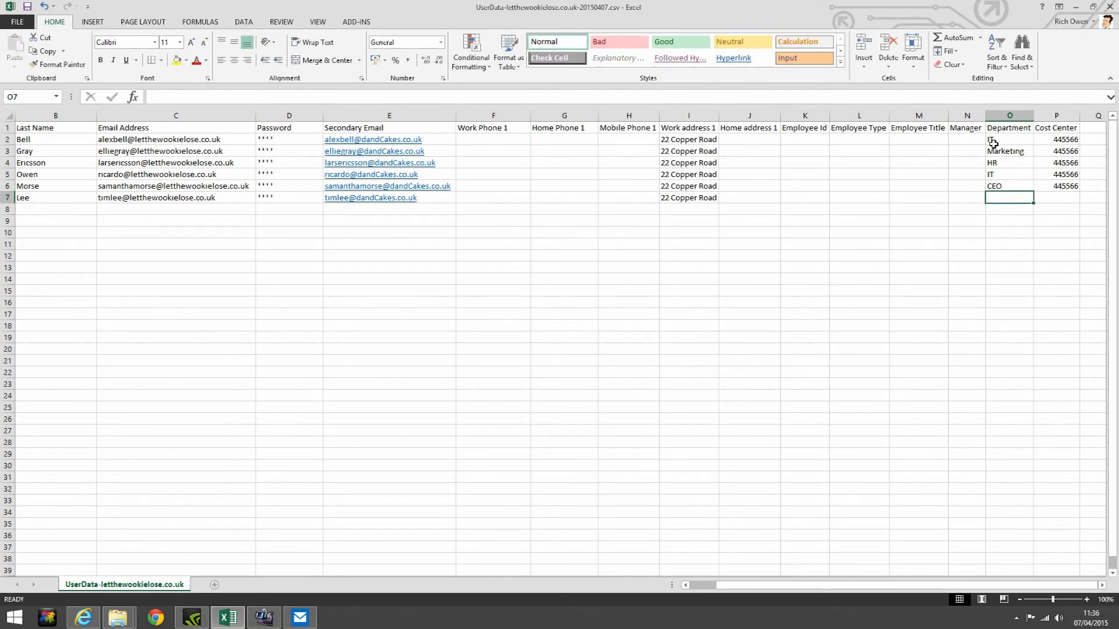
{"action": "type", "text": "Bakery"}
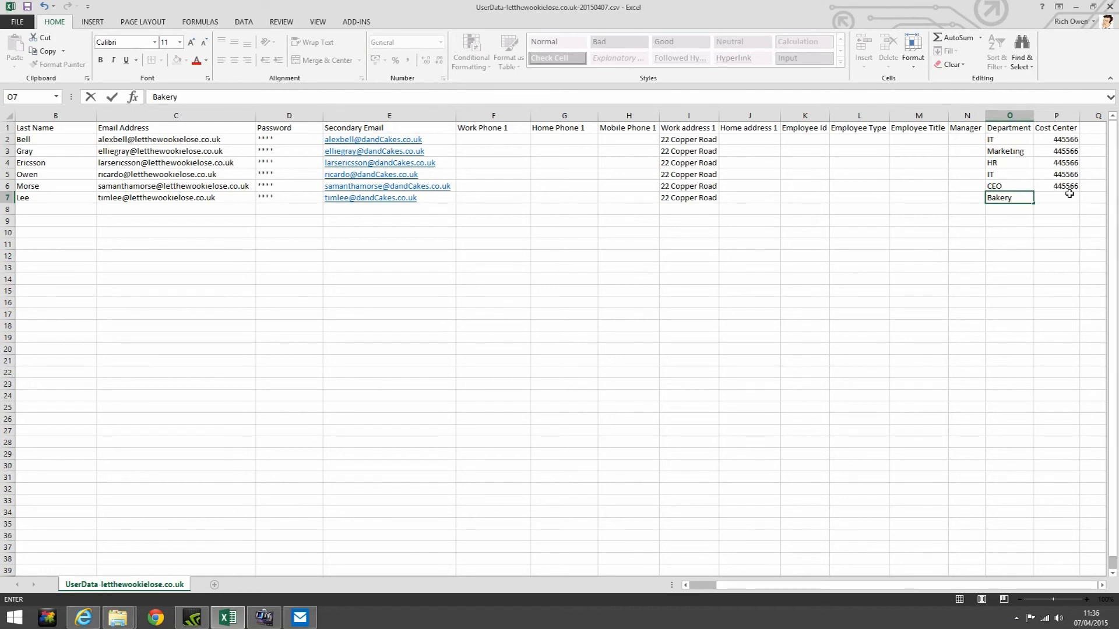
{"action": "left_click_drag", "start_coordinate": [1068, 189], "coordinate": [1069, 200]}
Fill 445566 into P7, save the sheet in CSV format, and return to Add multiple users
{"action": "left_click", "coordinate": [946, 51]}
{"action": "left_click", "coordinate": [958, 66]}
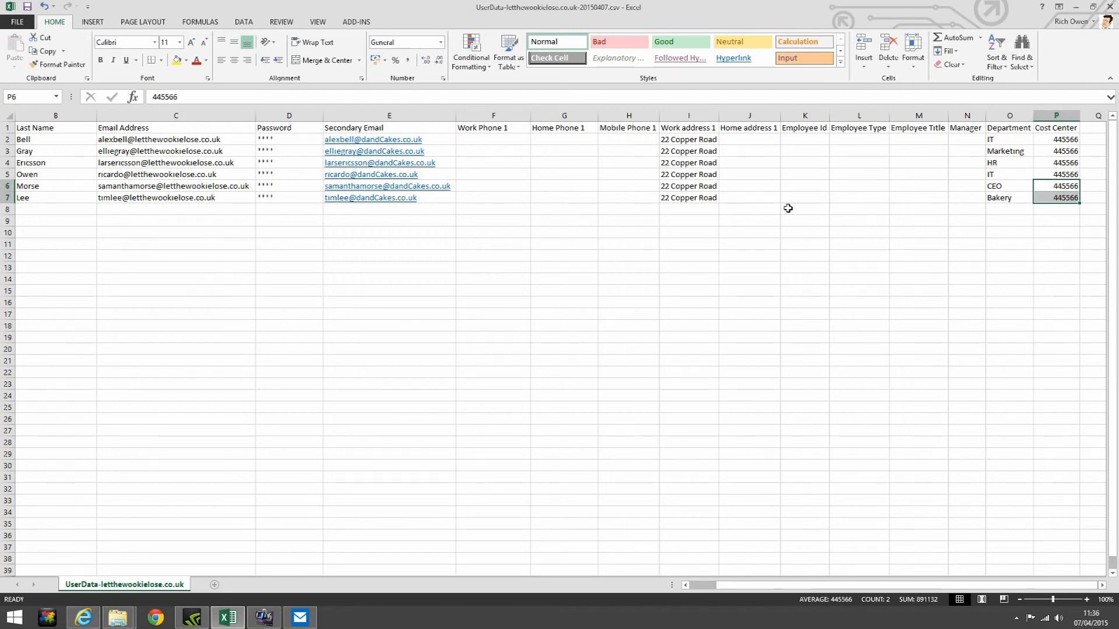
{"action": "left_click", "coordinate": [27, 7]}
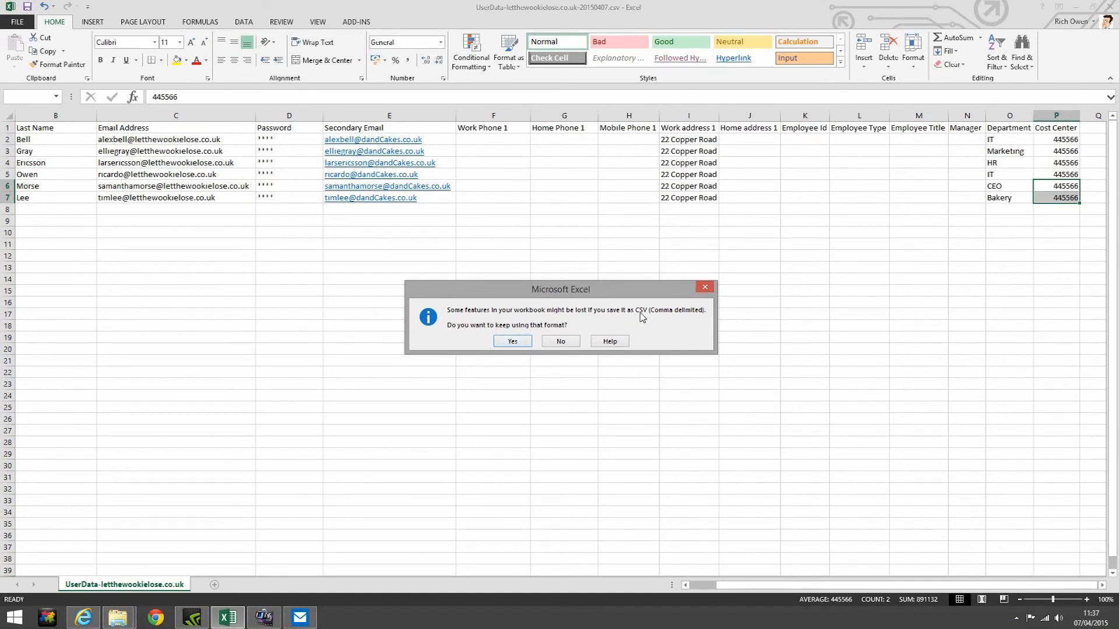
{"action": "left_click", "coordinate": [524, 344]}
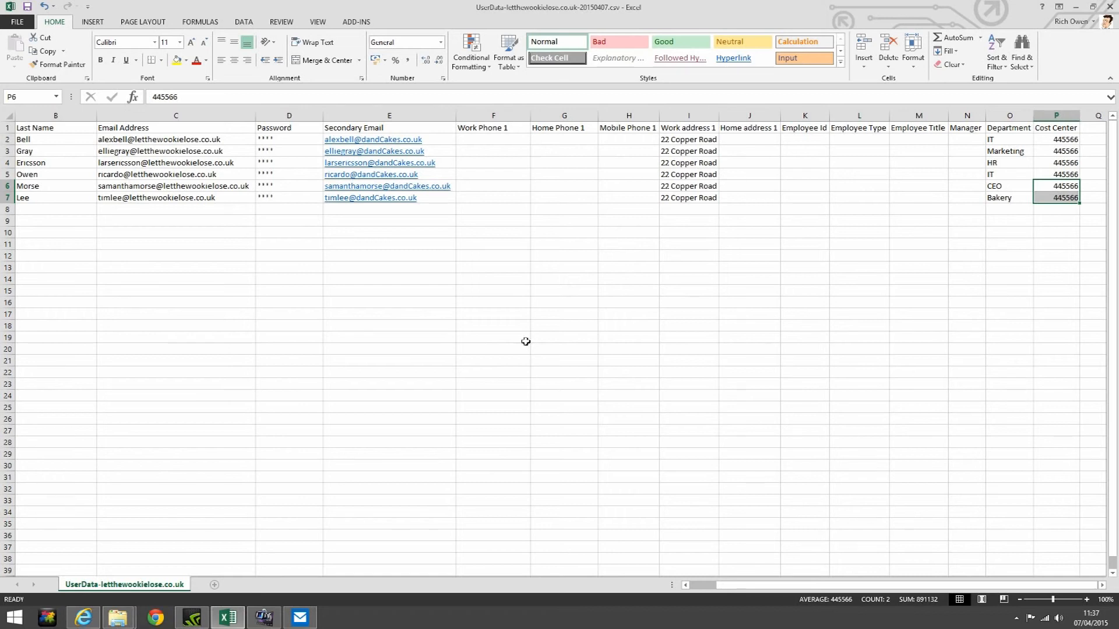
{"action": "left_click", "coordinate": [82, 618]}
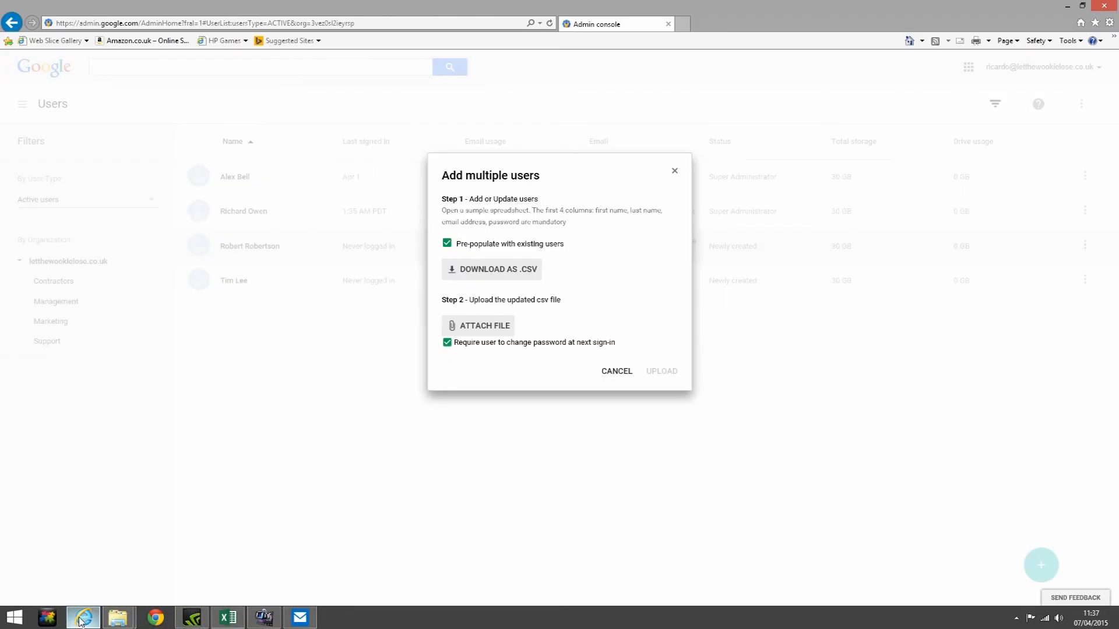
Attach the UserData CSV from the Google training folder and upload it
{"action": "left_click", "coordinate": [478, 330]}
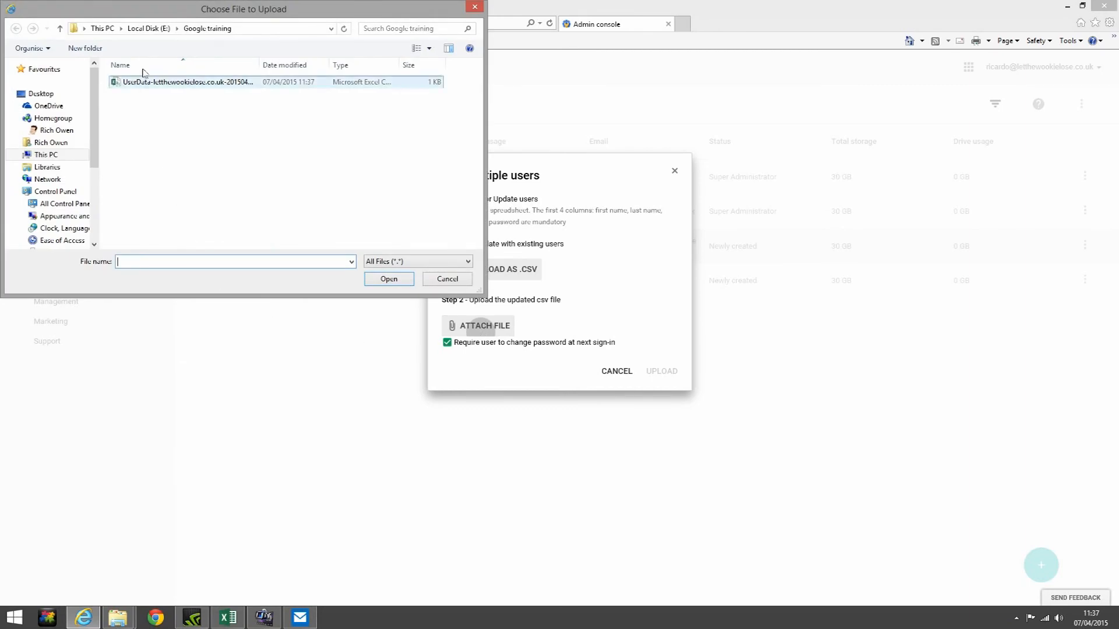
{"action": "left_click", "coordinate": [229, 87]}
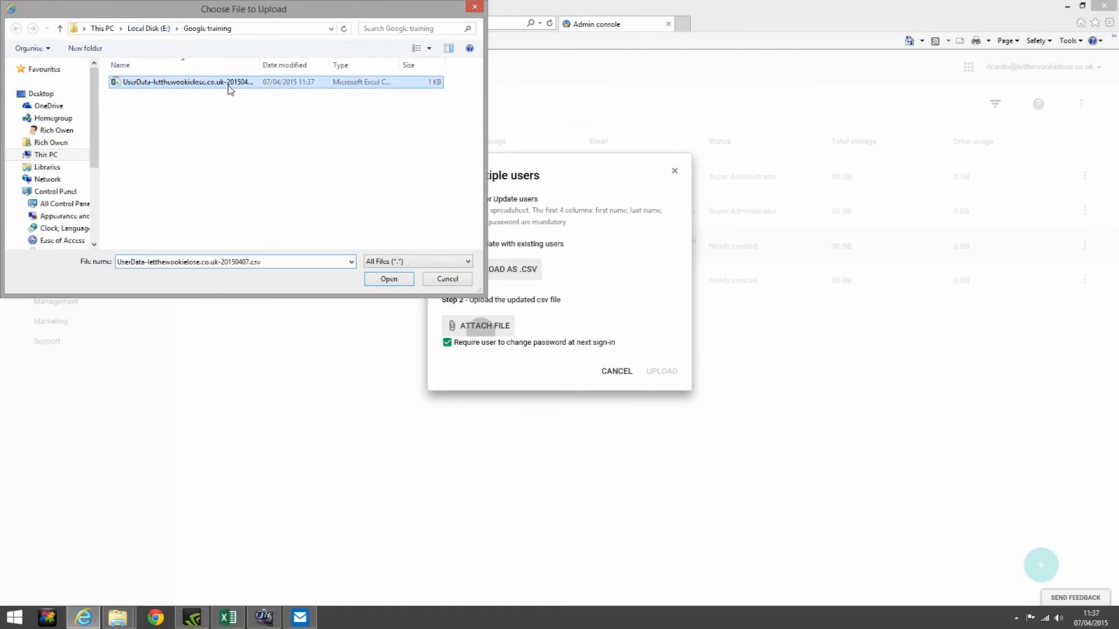
{"action": "left_click", "coordinate": [389, 279]}
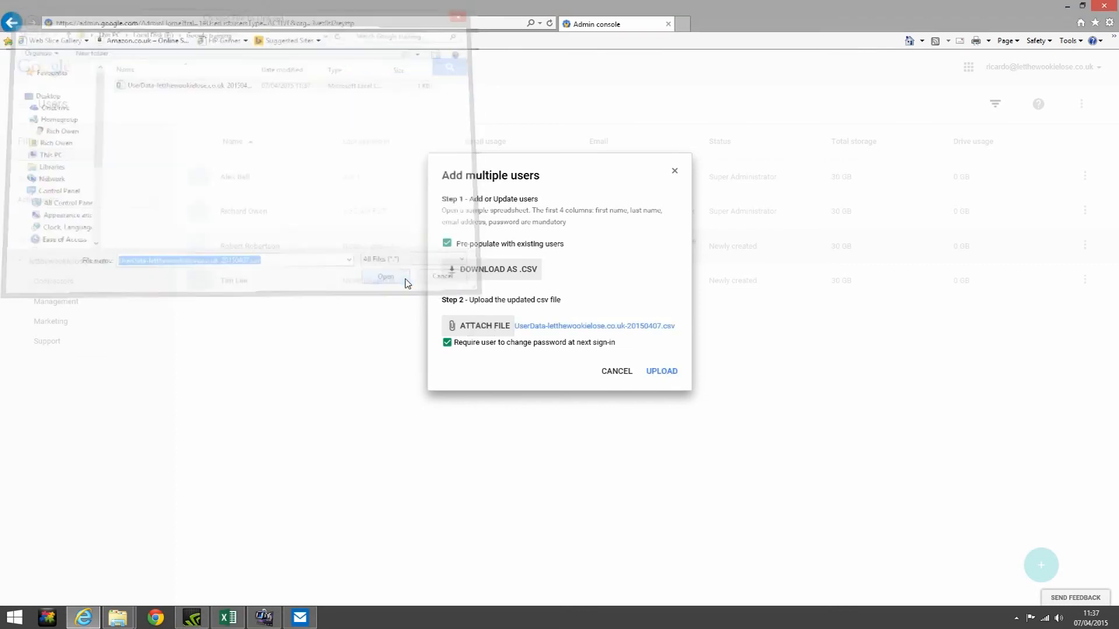
{"action": "left_click", "coordinate": [662, 372]}
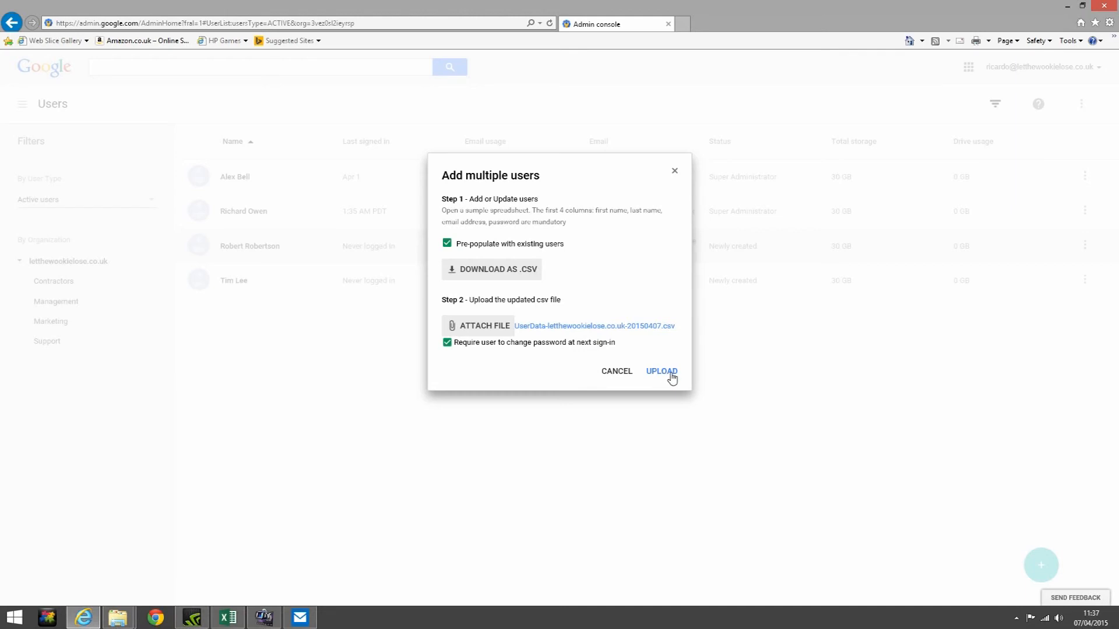
{"action": "left_click", "coordinate": [671, 376]}
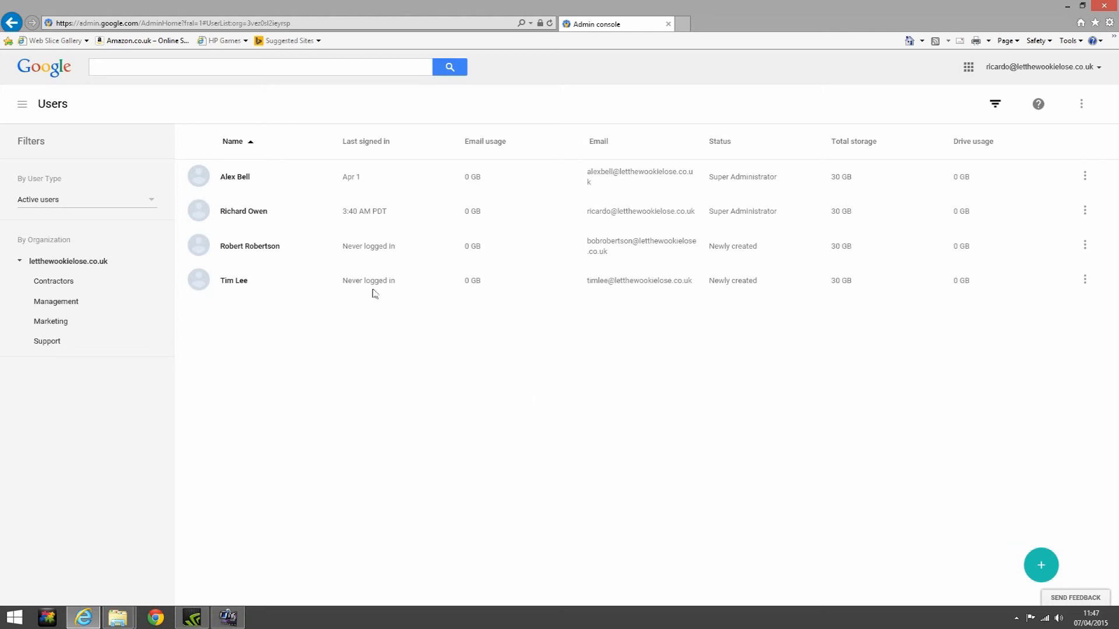
Select the newly created user in the third row and open their account details page
{"action": "left_click", "coordinate": [198, 245]}
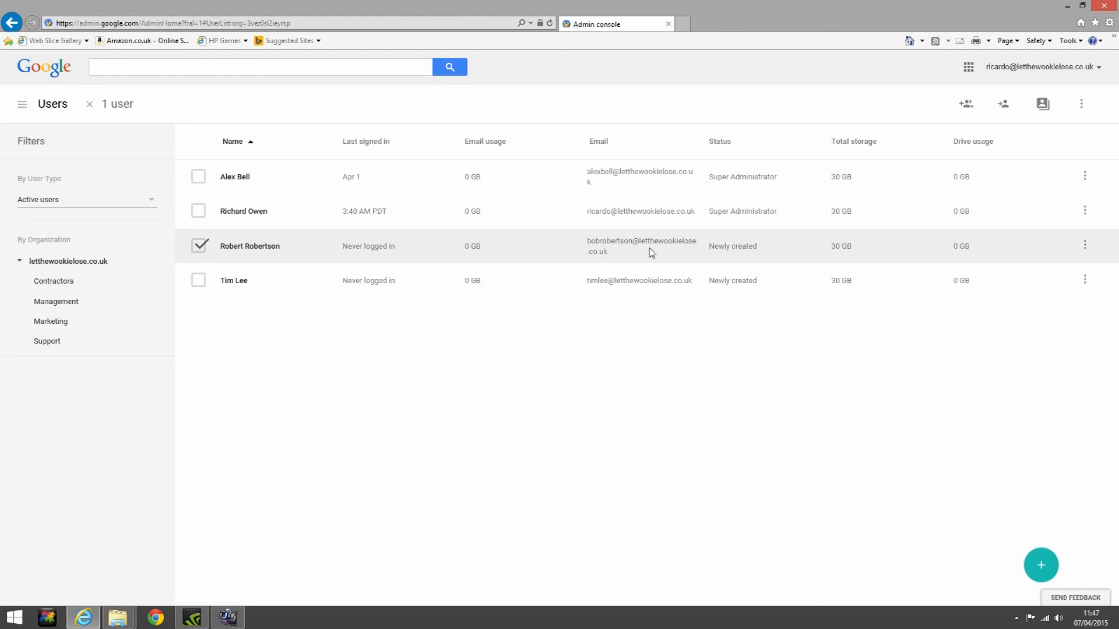
{"action": "left_click", "coordinate": [263, 248]}
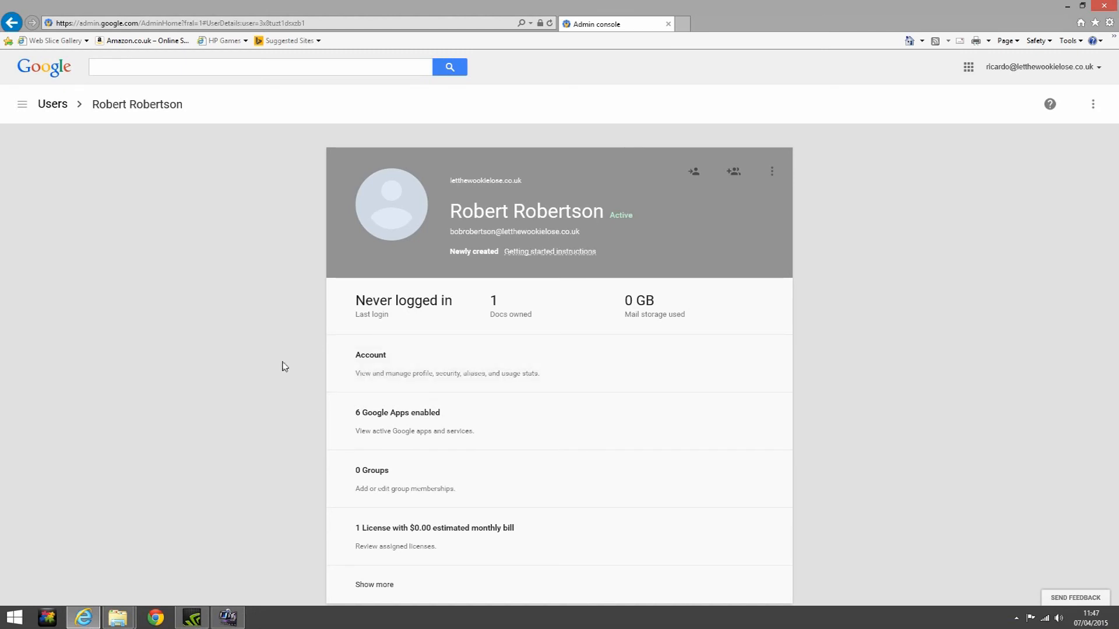
In the user's Account section, add a name-based e-mail alias on the company domain and save it
{"action": "left_click", "coordinate": [585, 377]}
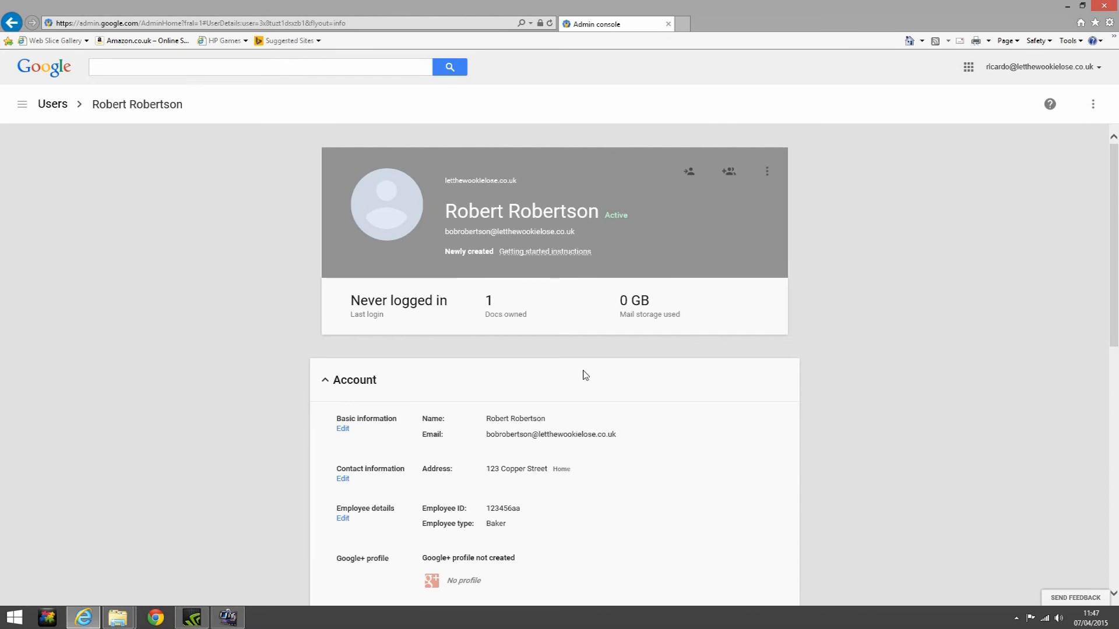
{"action": "scroll", "coordinate": [585, 374], "scroll_direction": "down", "scroll_amount": 1}
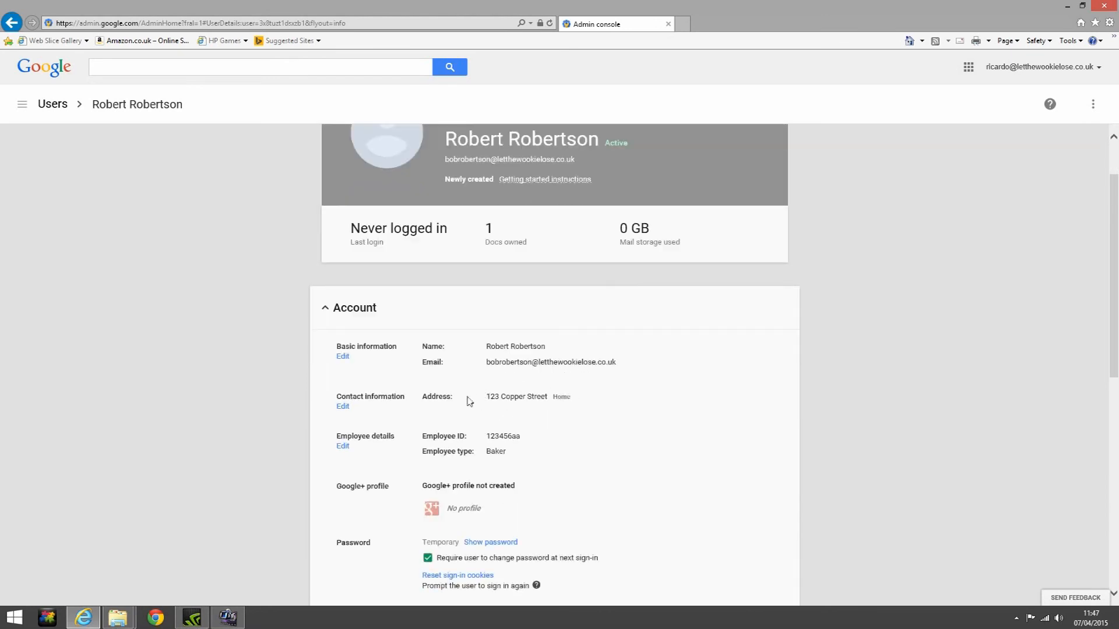
{"action": "scroll", "coordinate": [578, 401], "scroll_direction": "down", "scroll_amount": 2}
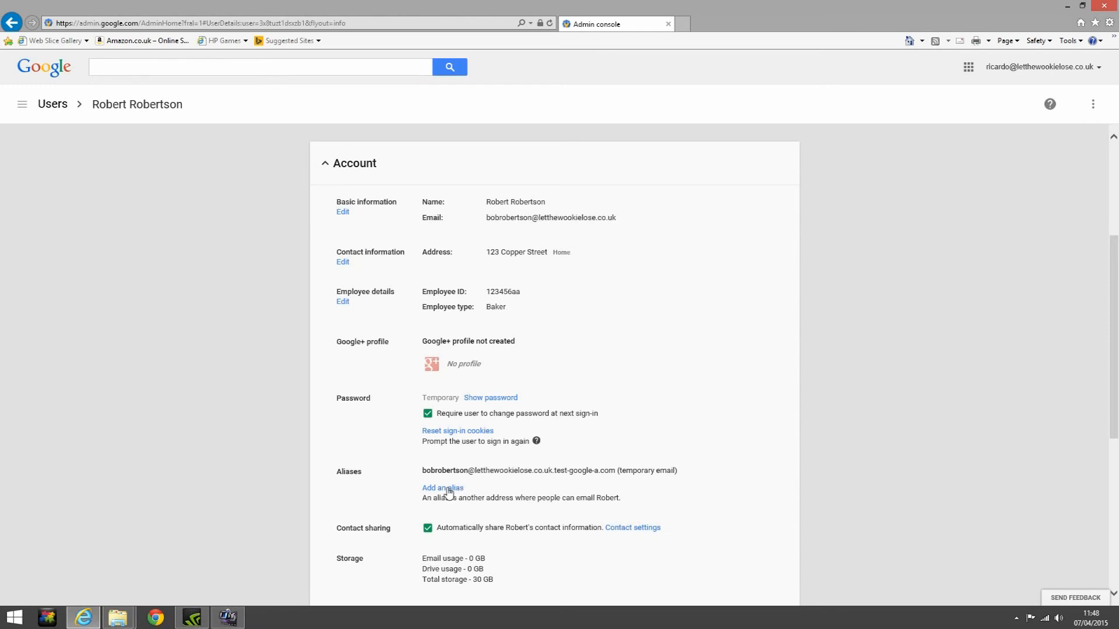
{"action": "left_click", "coordinate": [448, 490]}
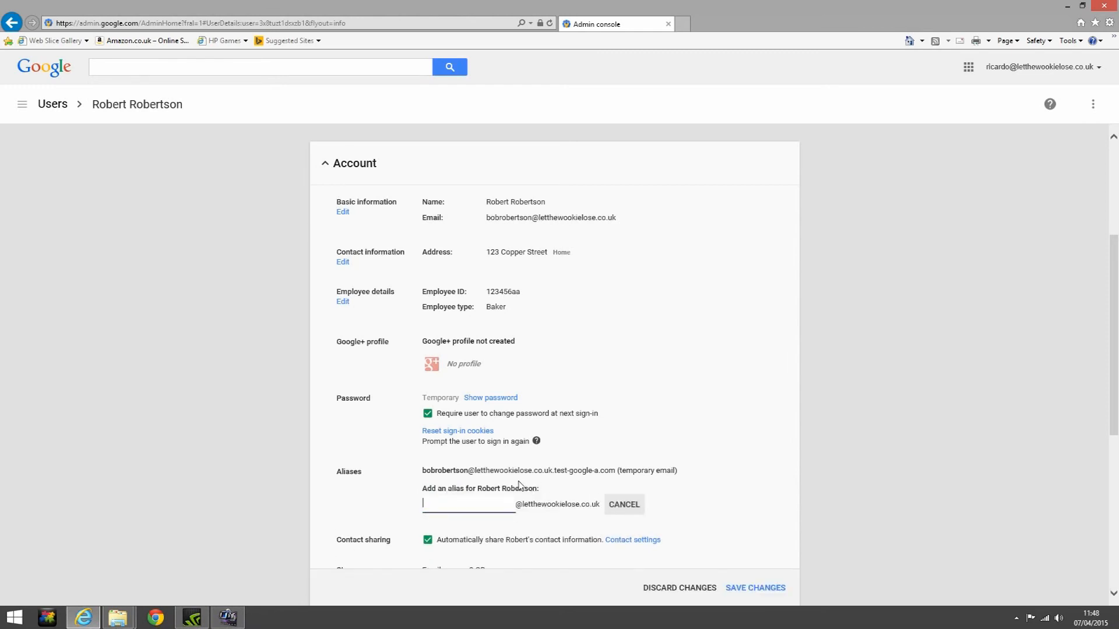
{"action": "type", "text": "RobertRobertson"}
{"action": "scroll", "coordinate": [530, 477], "scroll_direction": "down", "scroll_amount": 4}
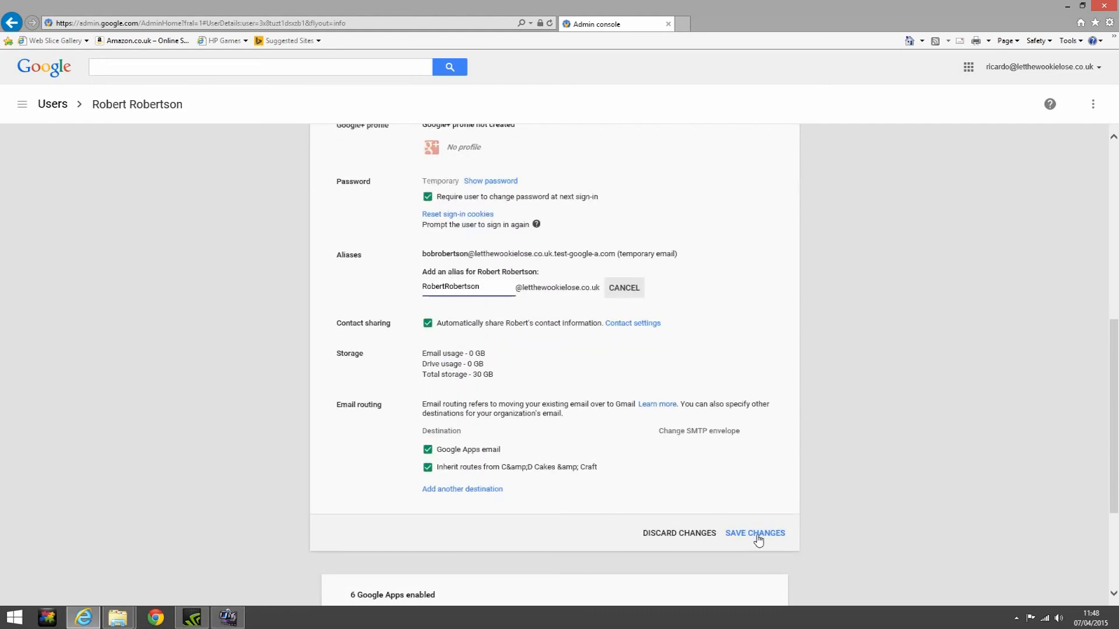
{"action": "left_click", "coordinate": [757, 536]}
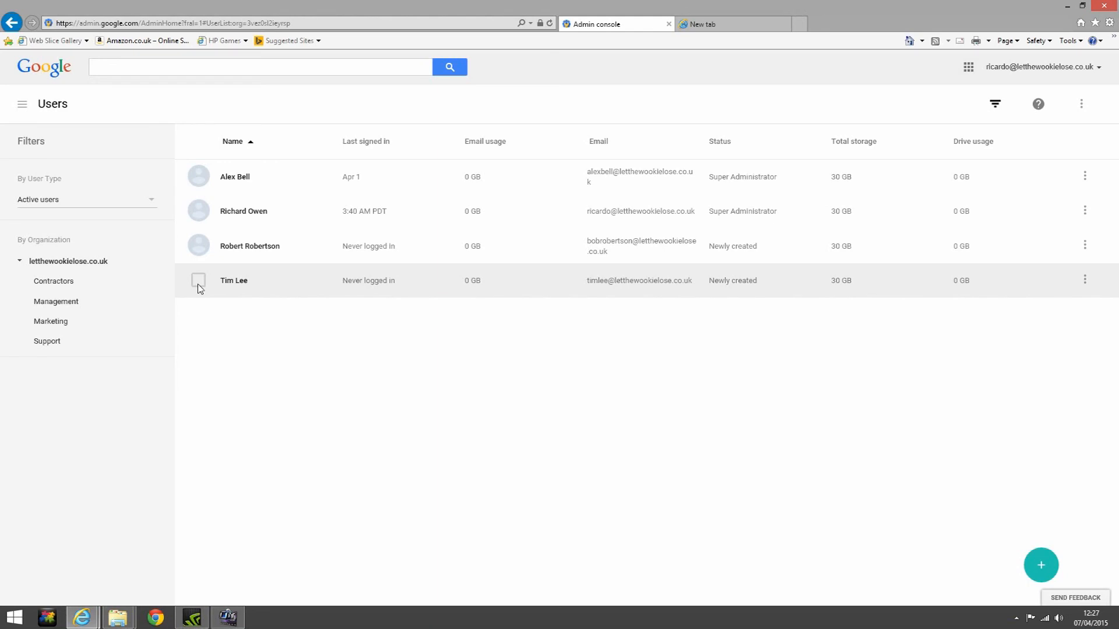
Suspend the last user in the active list from its row menu and confirm Suspend User
{"action": "left_click", "coordinate": [198, 282]}
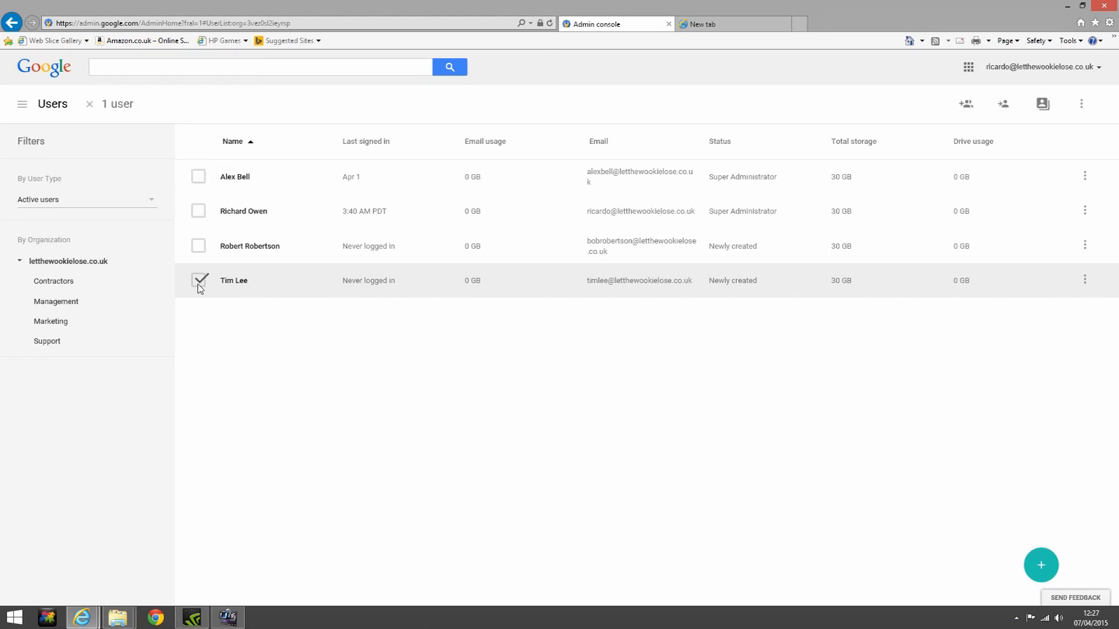
{"action": "left_click", "coordinate": [1085, 281]}
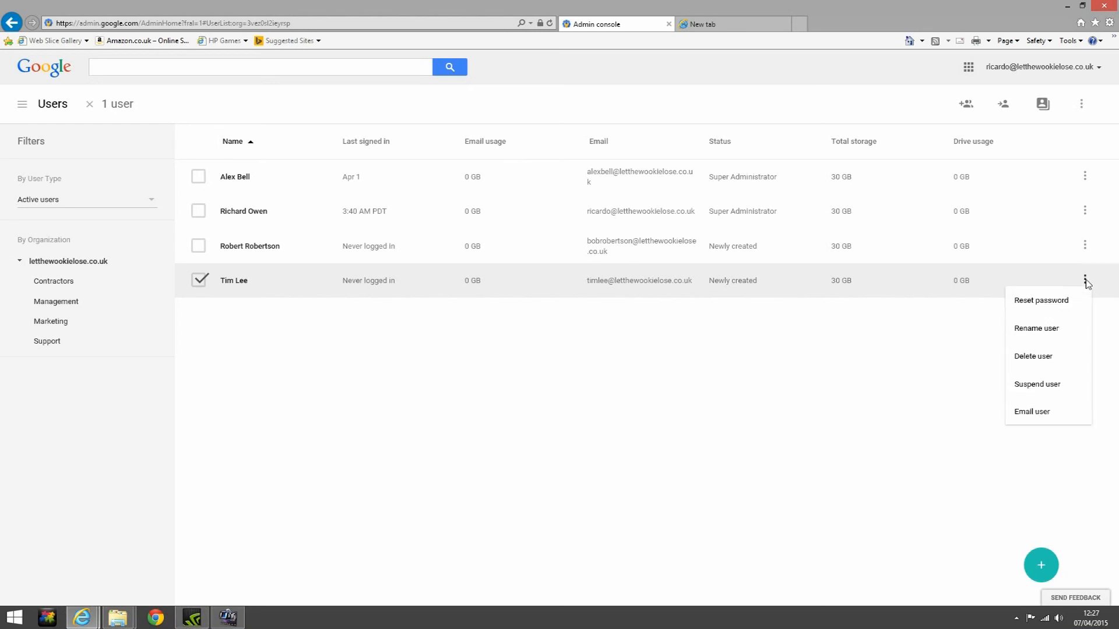
{"action": "left_click", "coordinate": [1066, 388]}
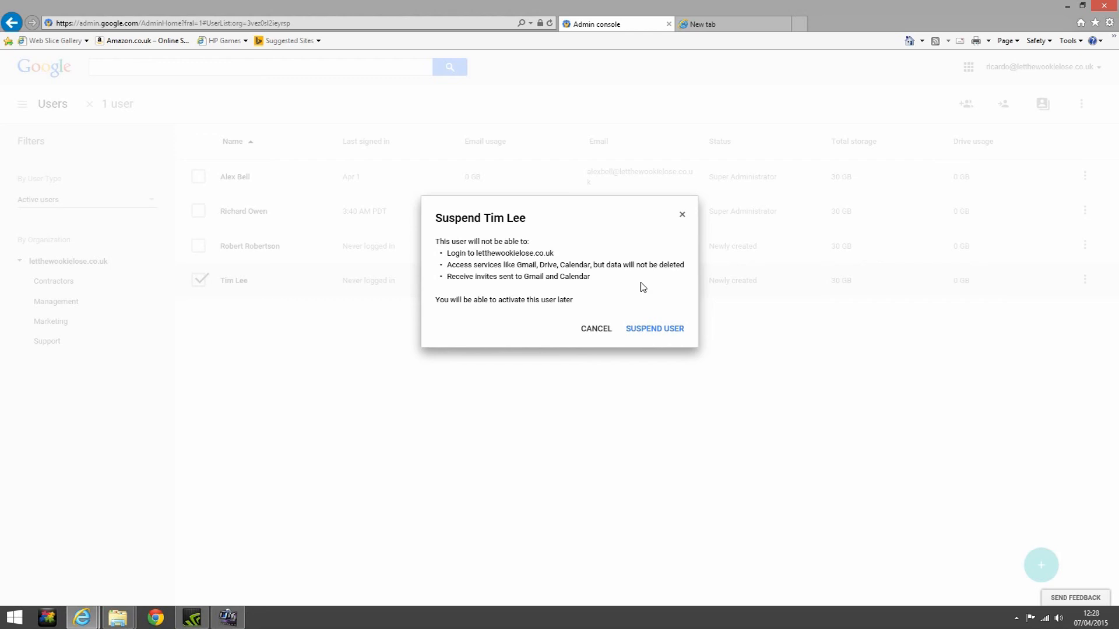
{"action": "left_click", "coordinate": [651, 332]}
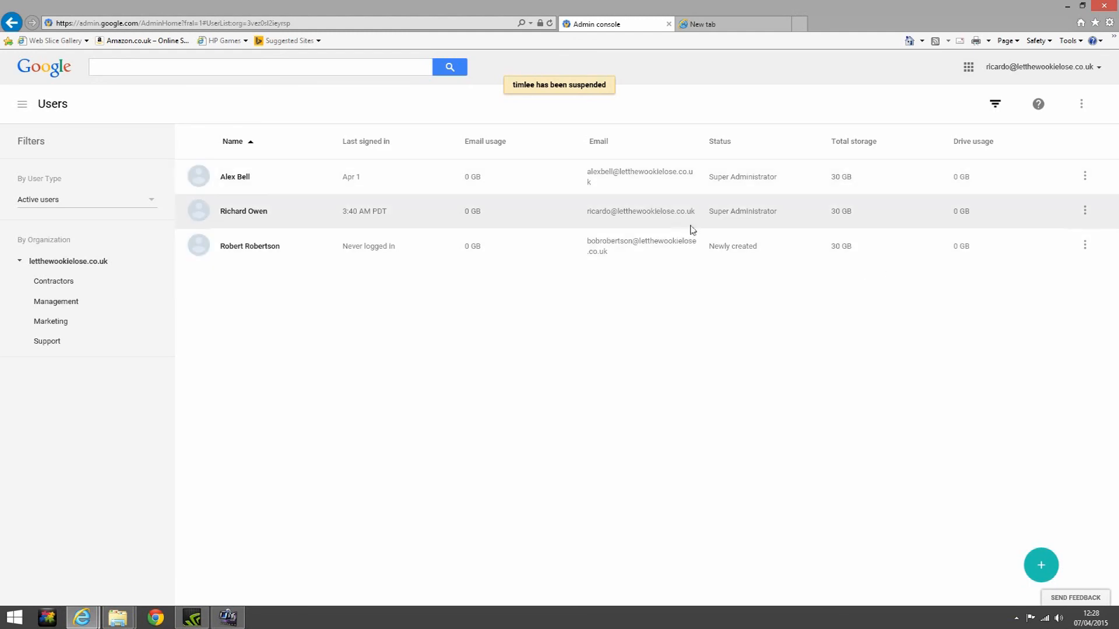
Filter the Users list to Suspended users and open the just-suspended account's details page
{"action": "left_click", "coordinate": [150, 202]}
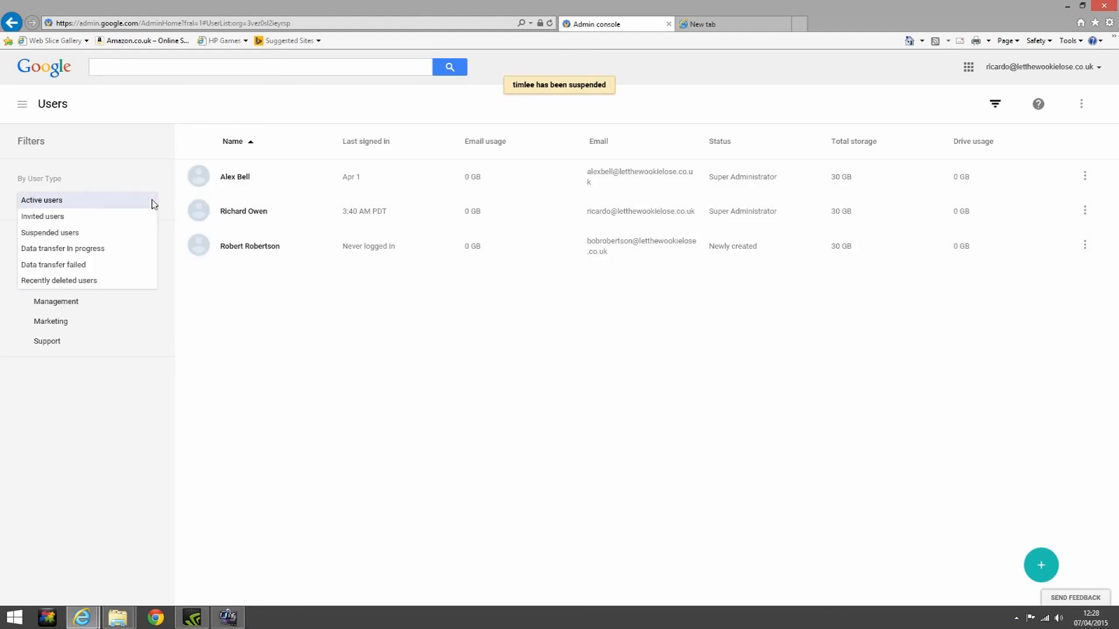
{"action": "left_click", "coordinate": [48, 237]}
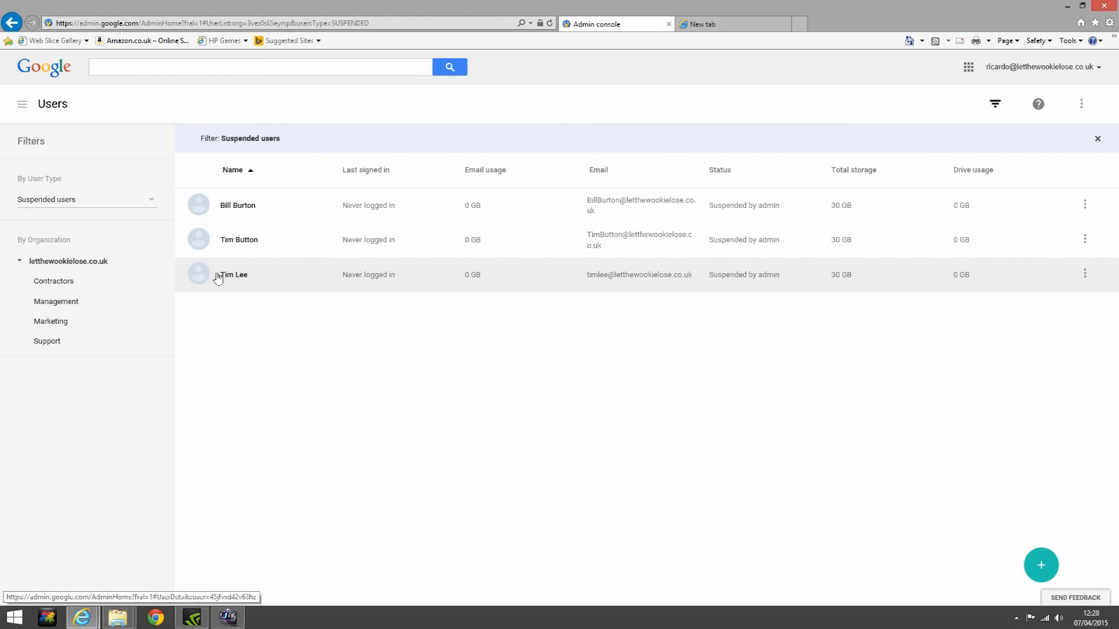
{"action": "left_click", "coordinate": [199, 274]}
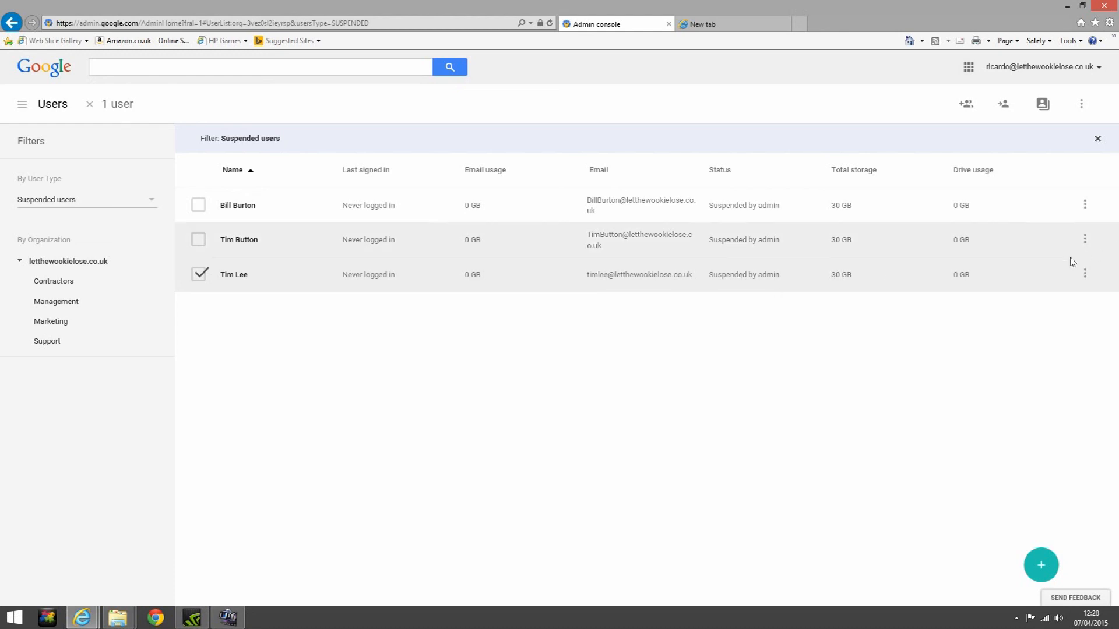
{"action": "left_click", "coordinate": [1084, 274]}
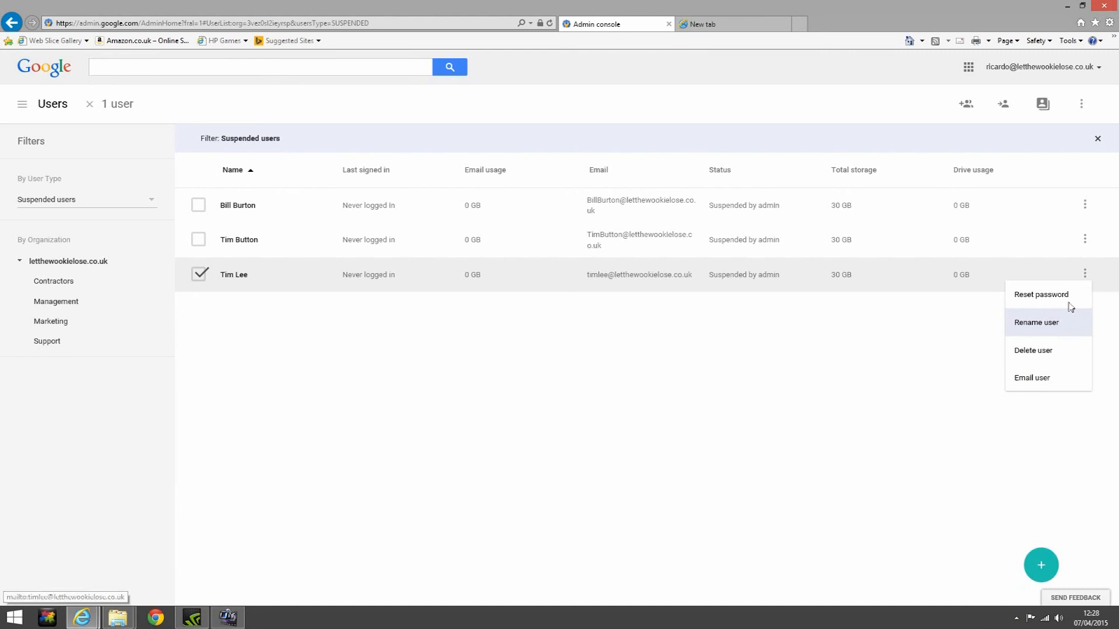
{"action": "left_click", "coordinate": [895, 275]}
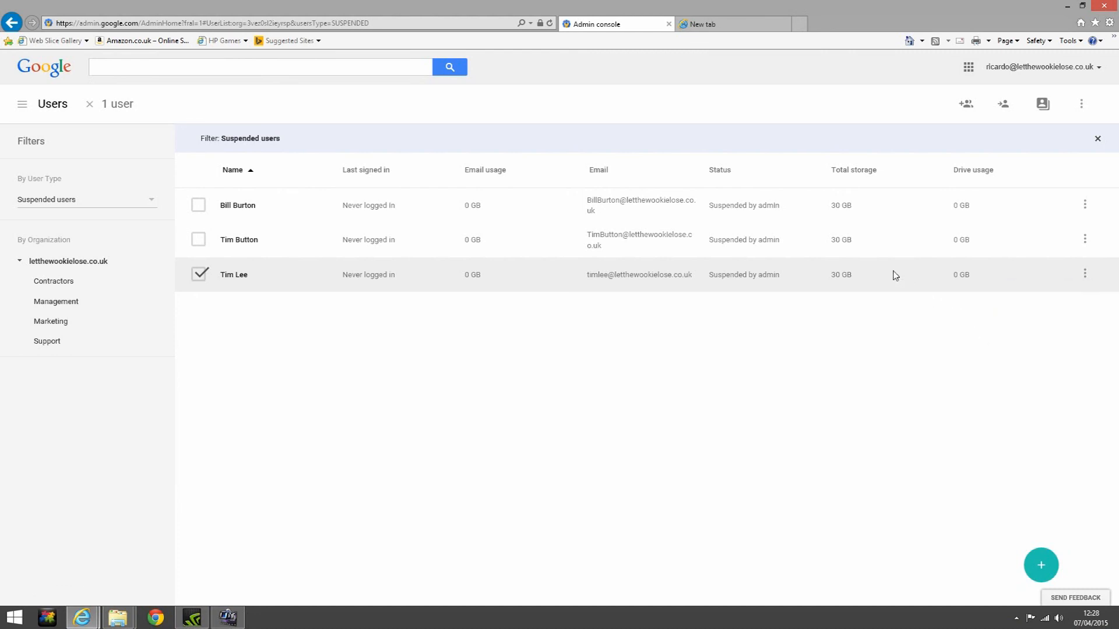
{"action": "left_click", "coordinate": [236, 276]}
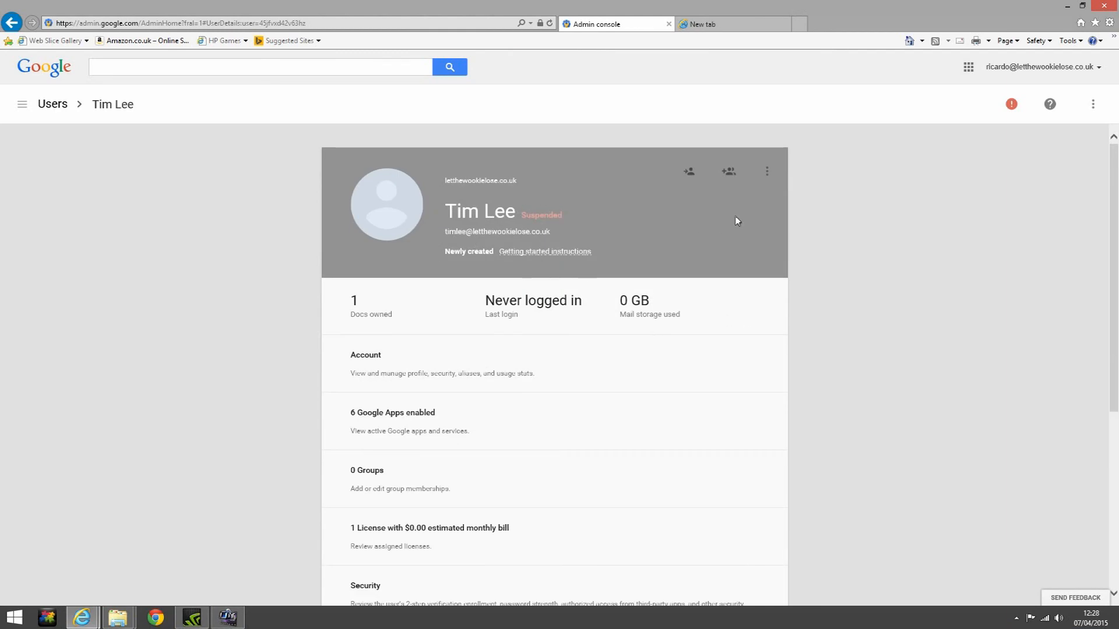
Restore the suspended account from its More menu, then return to the Users list
{"action": "left_click", "coordinate": [767, 174]}
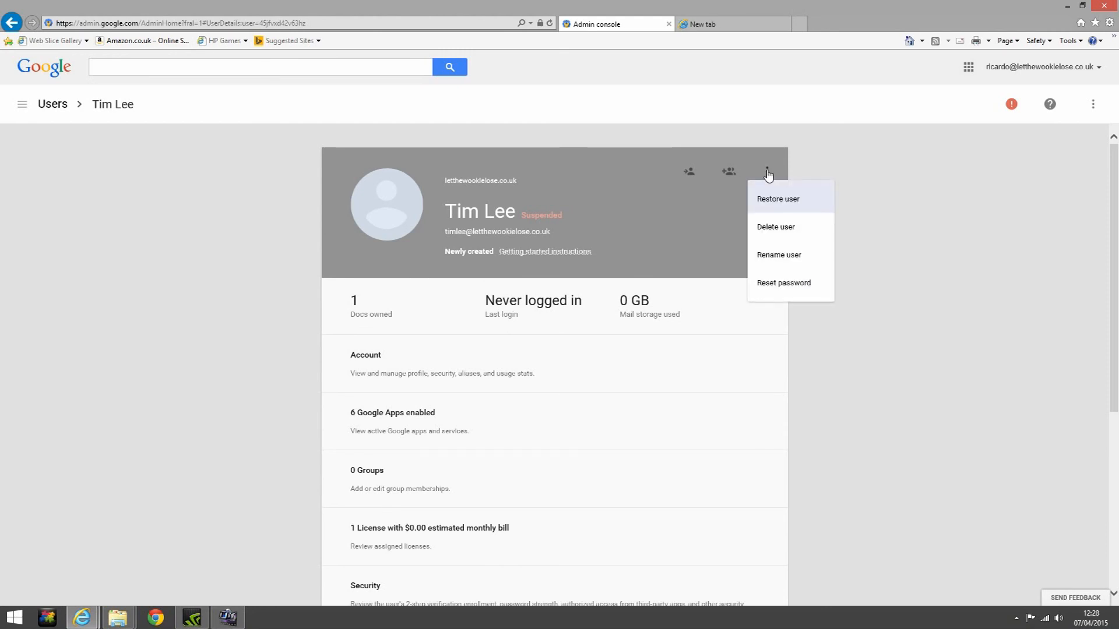
{"action": "left_click", "coordinate": [760, 201]}
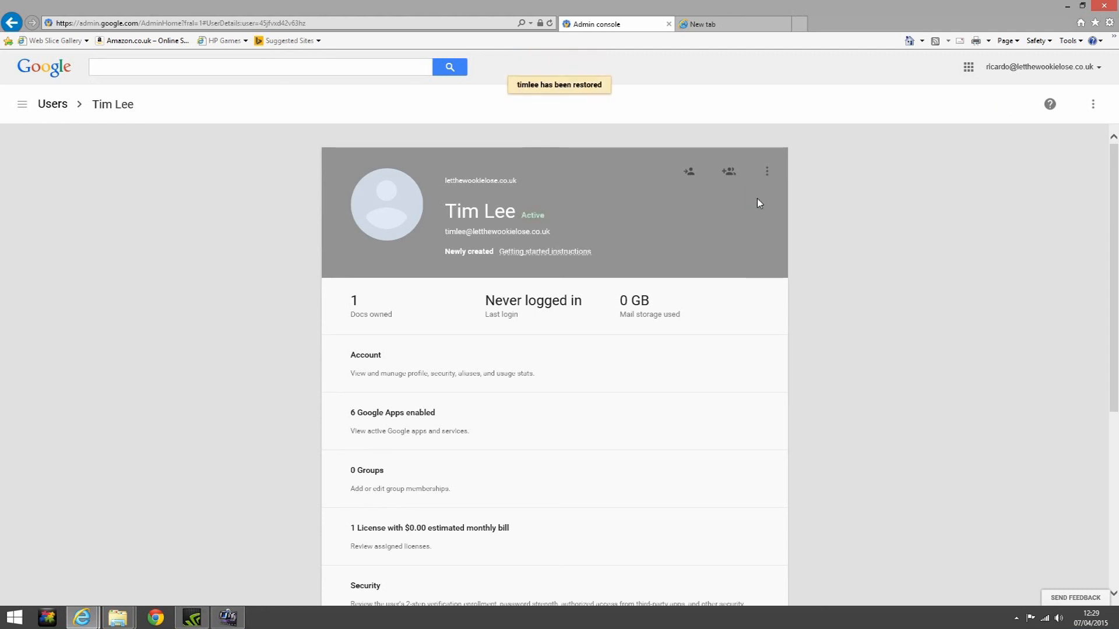
{"action": "scroll", "coordinate": [754, 200], "scroll_direction": "down", "scroll_amount": 4}
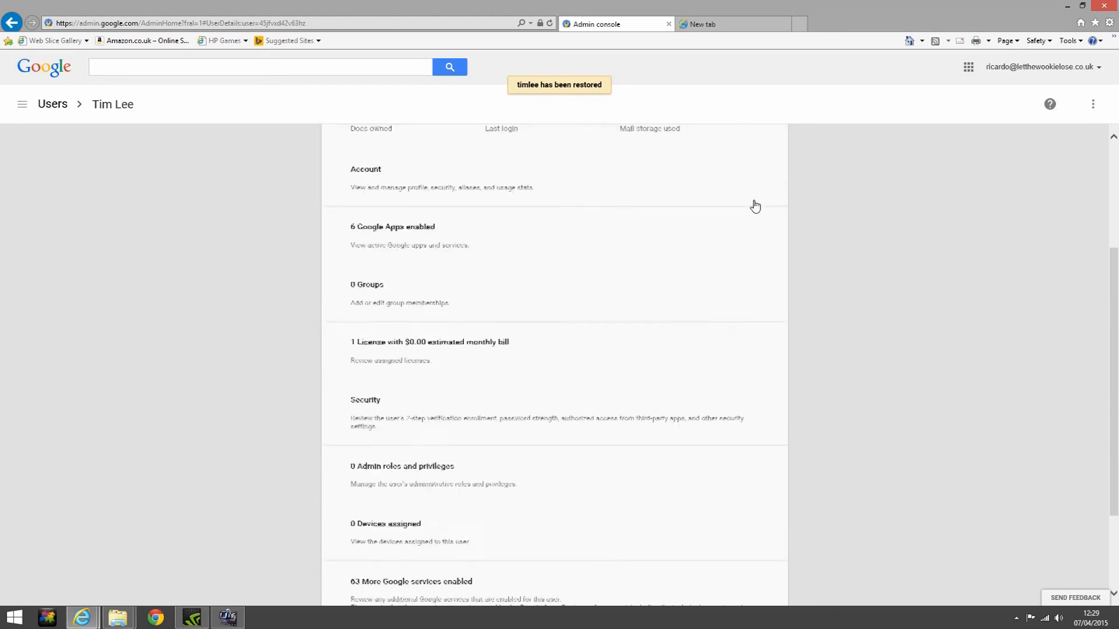
{"action": "scroll", "coordinate": [754, 205], "scroll_direction": "up", "scroll_amount": 4}
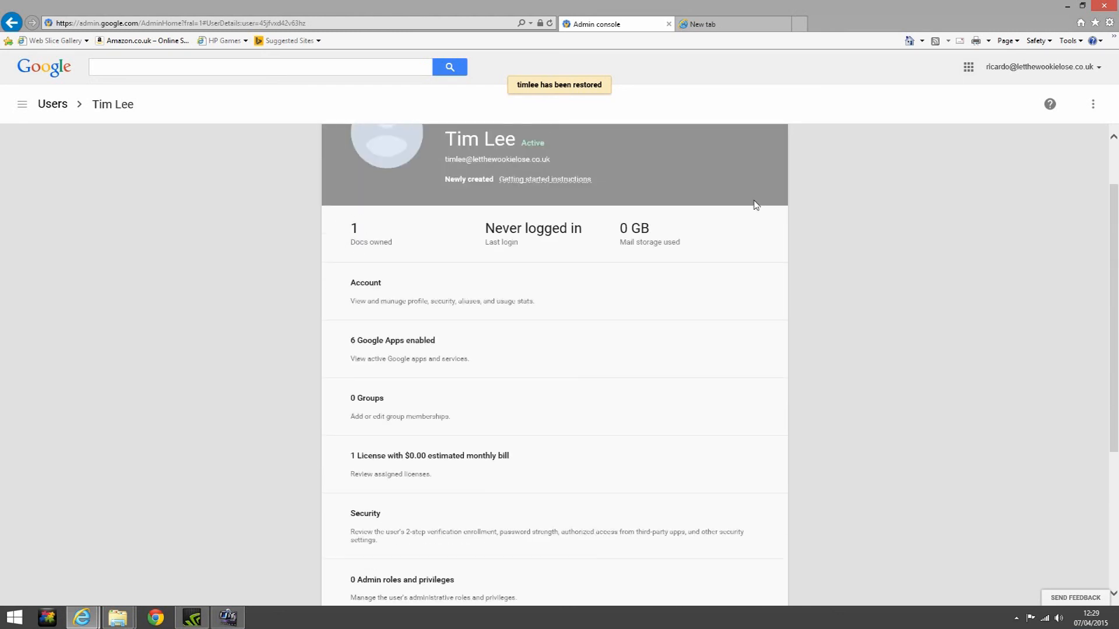
{"action": "left_click", "coordinate": [52, 107]}
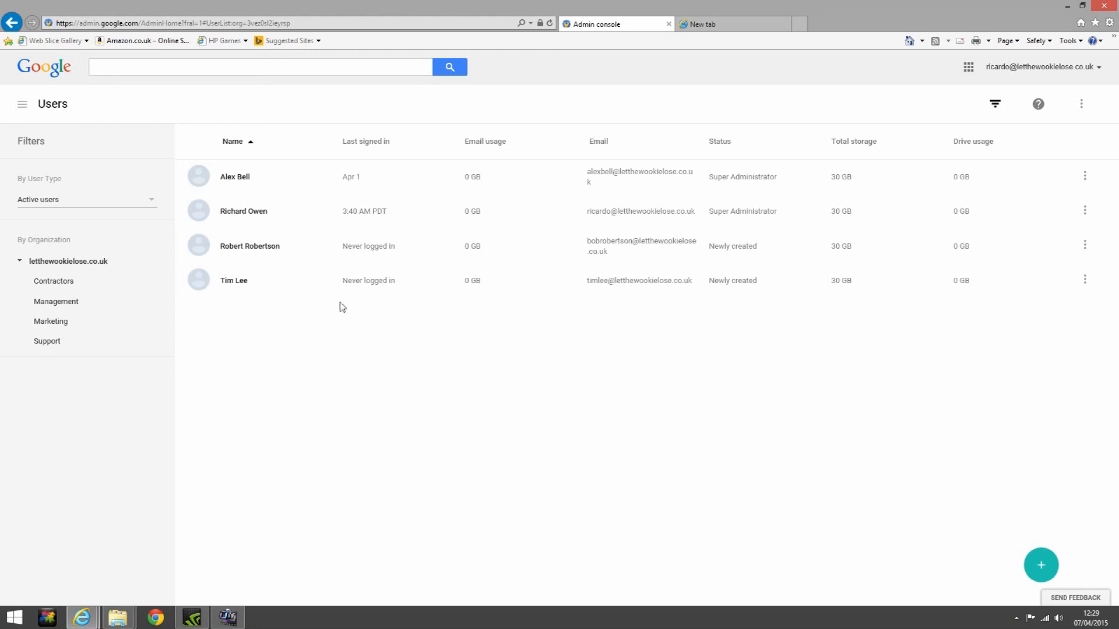
Select the newly created user and choose Delete user from its row menu
{"action": "left_click", "coordinate": [199, 283]}
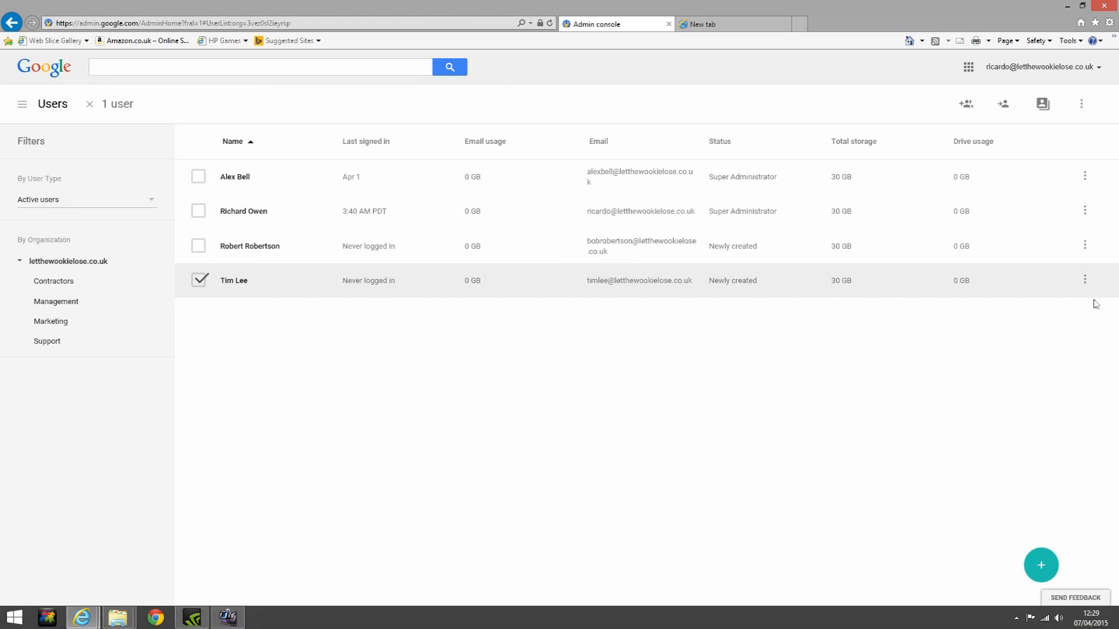
{"action": "left_click", "coordinate": [1085, 281]}
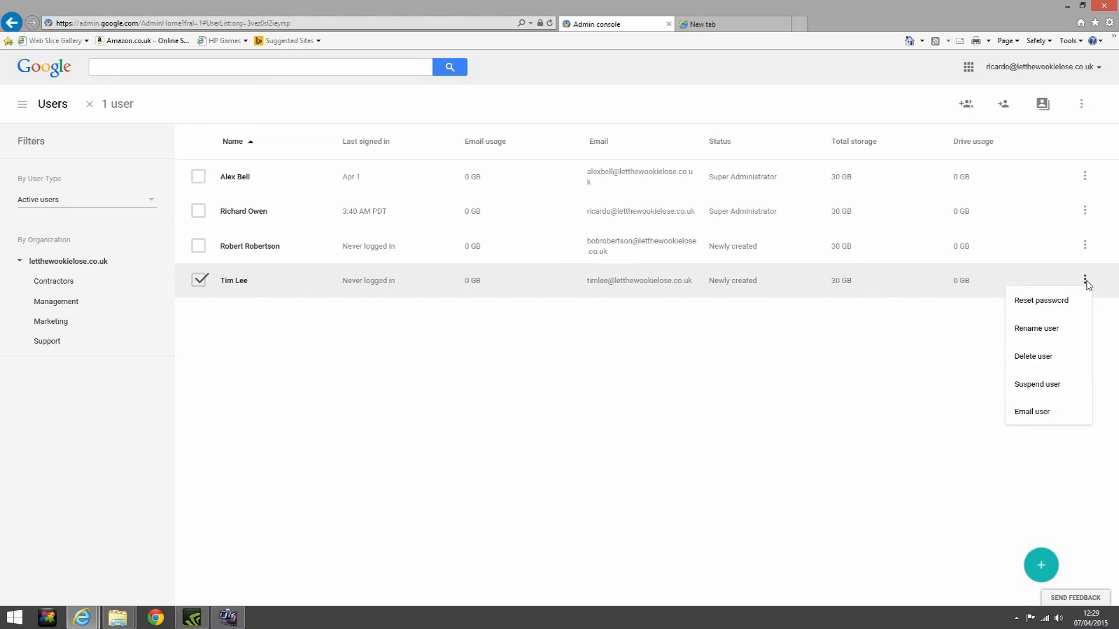
{"action": "left_click", "coordinate": [1039, 357]}
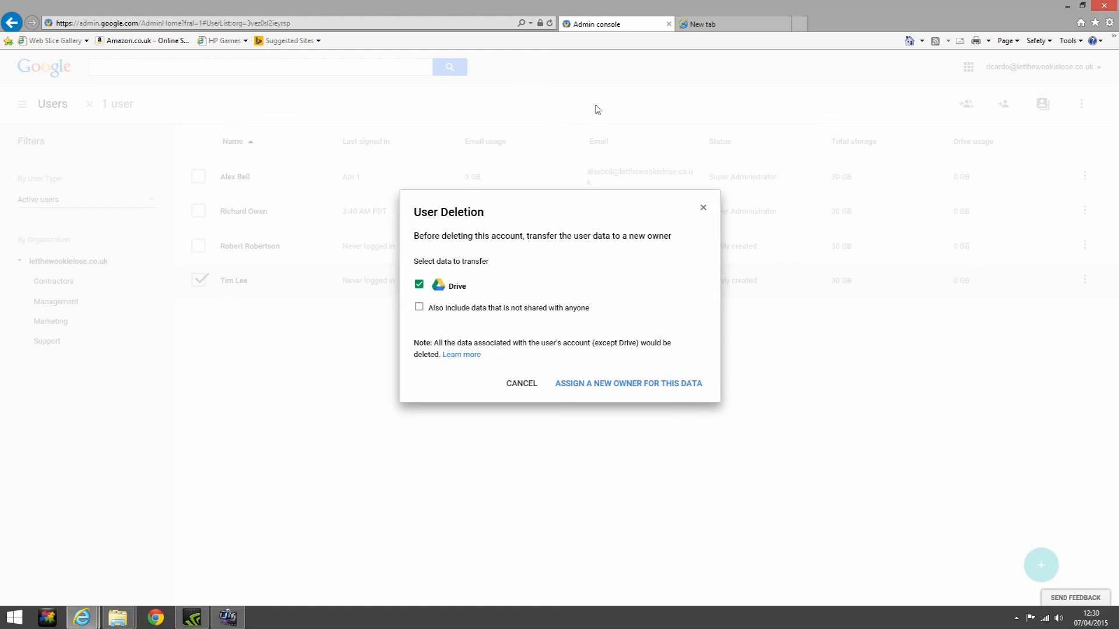
Assign the super administrator as the new Drive data owner, then transfer the data and delete the account
{"action": "left_click", "coordinate": [621, 390]}
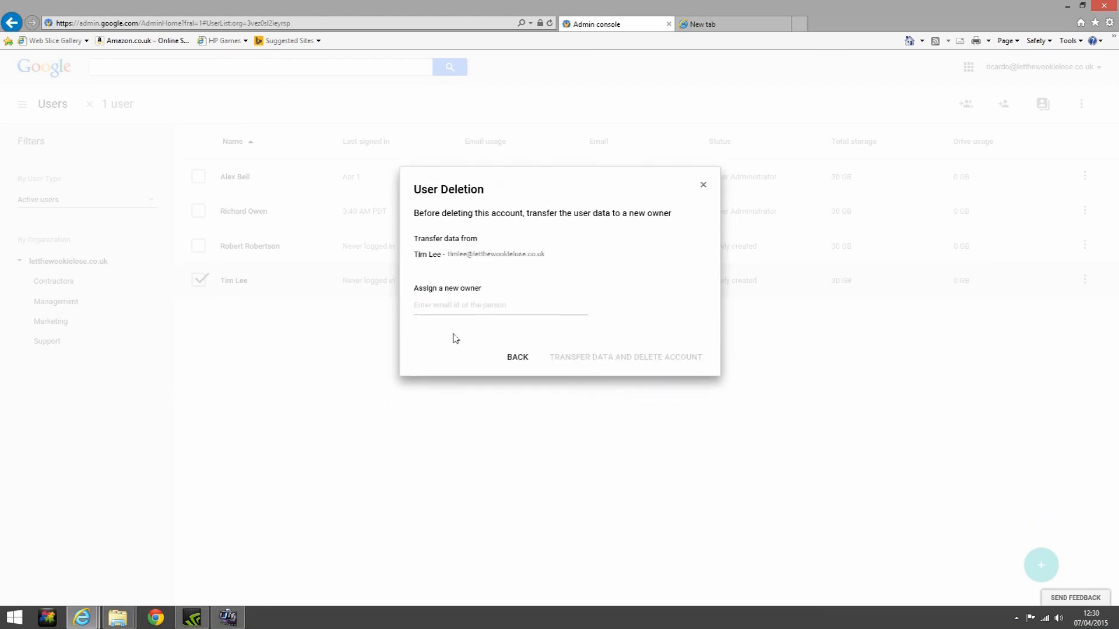
{"action": "left_click", "coordinate": [436, 309]}
{"action": "type", "text": "ri"}
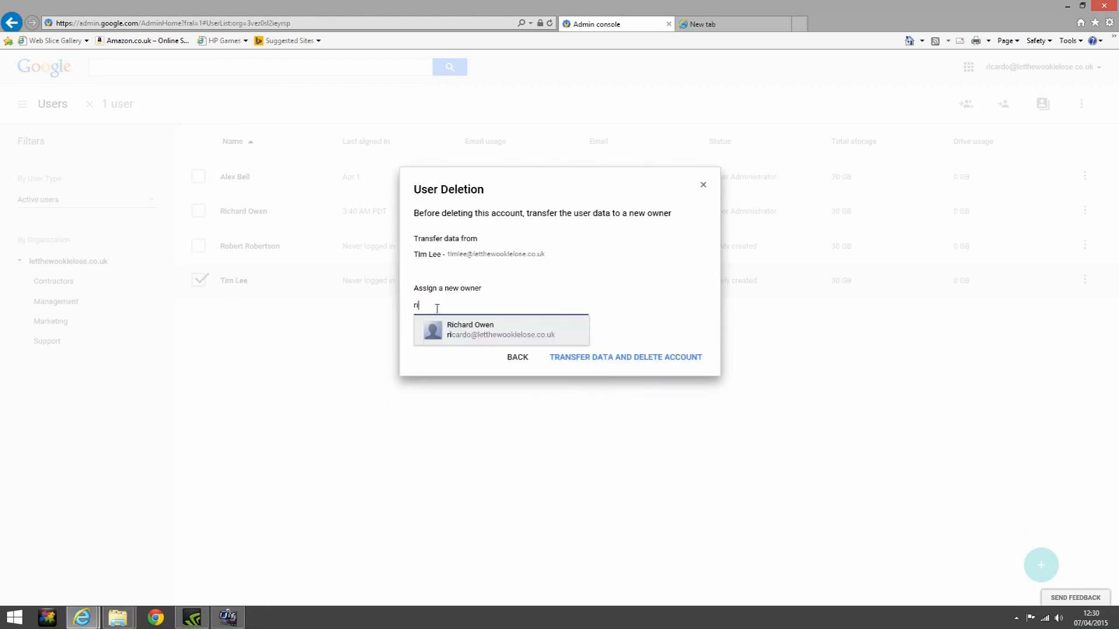
{"action": "left_click", "coordinate": [470, 328]}
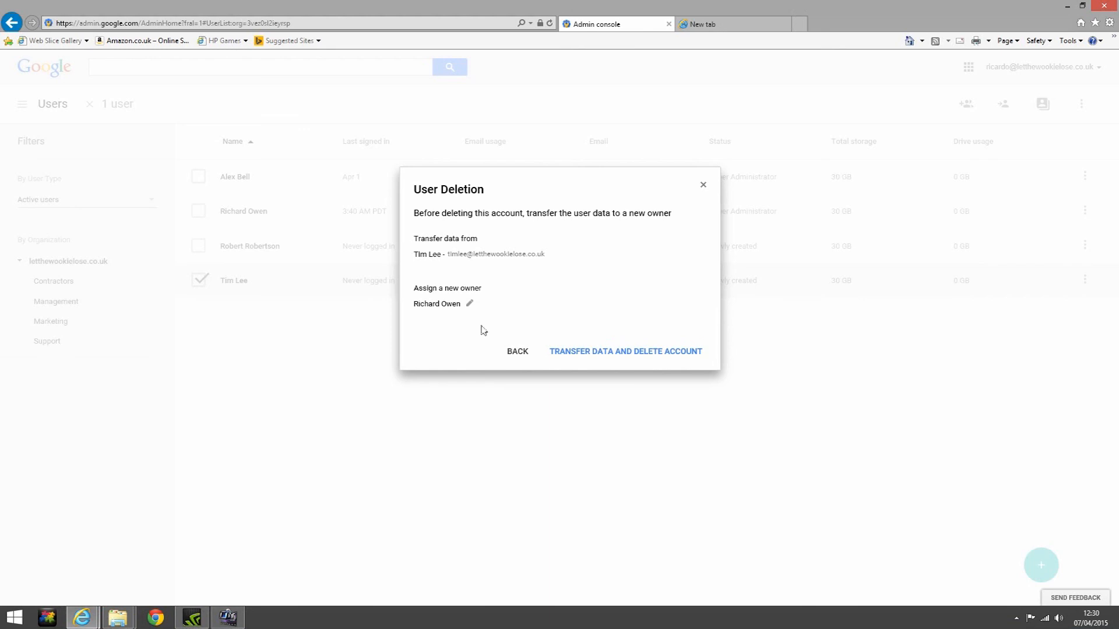
{"action": "left_click", "coordinate": [591, 357]}
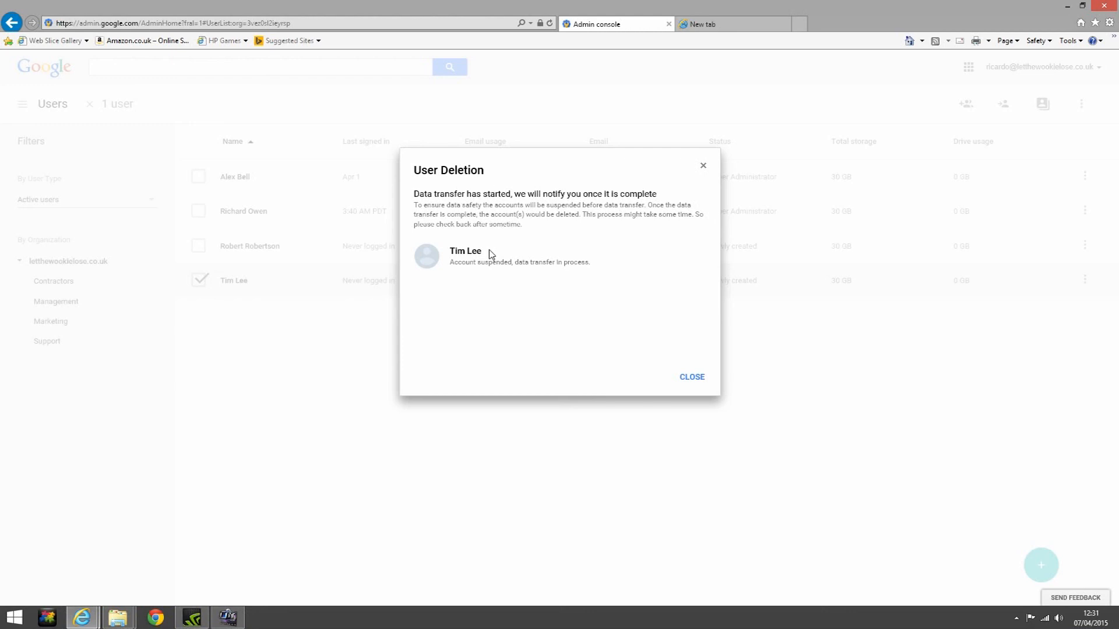
{"action": "left_click", "coordinate": [692, 378]}
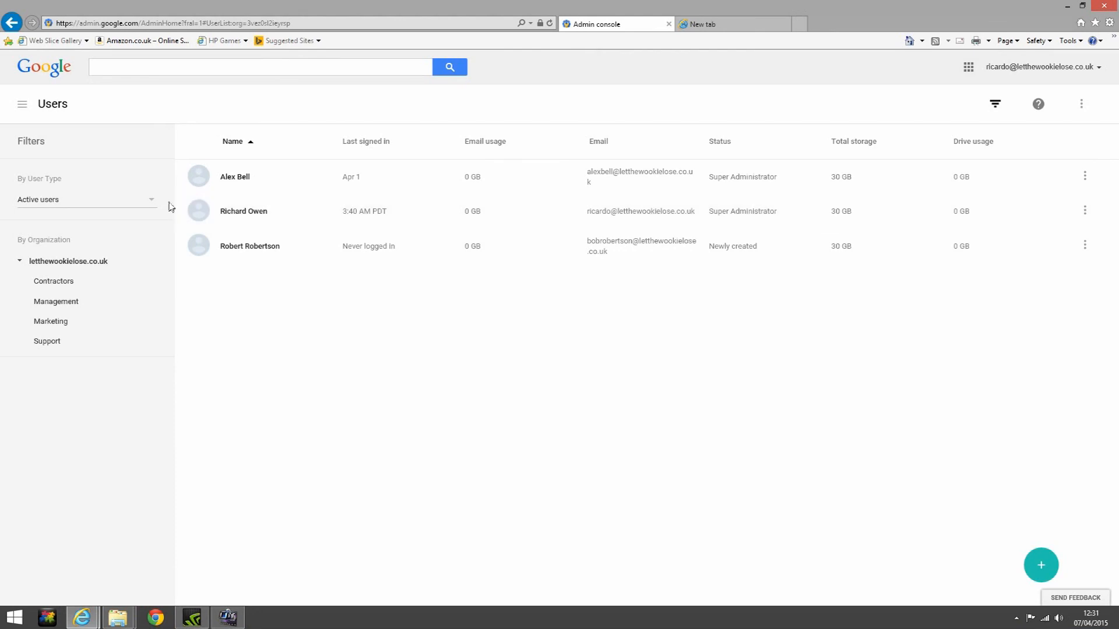
Filter to Recently deleted users, select the latest deleted account and choose Undelete user
{"action": "left_click", "coordinate": [151, 202]}
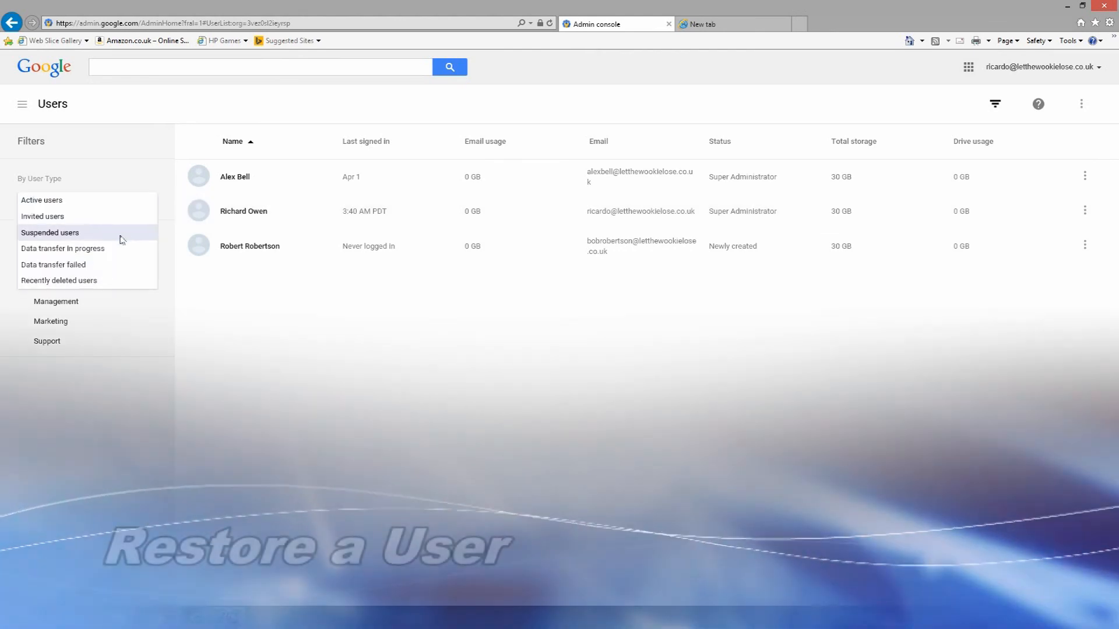
{"action": "left_click", "coordinate": [108, 282]}
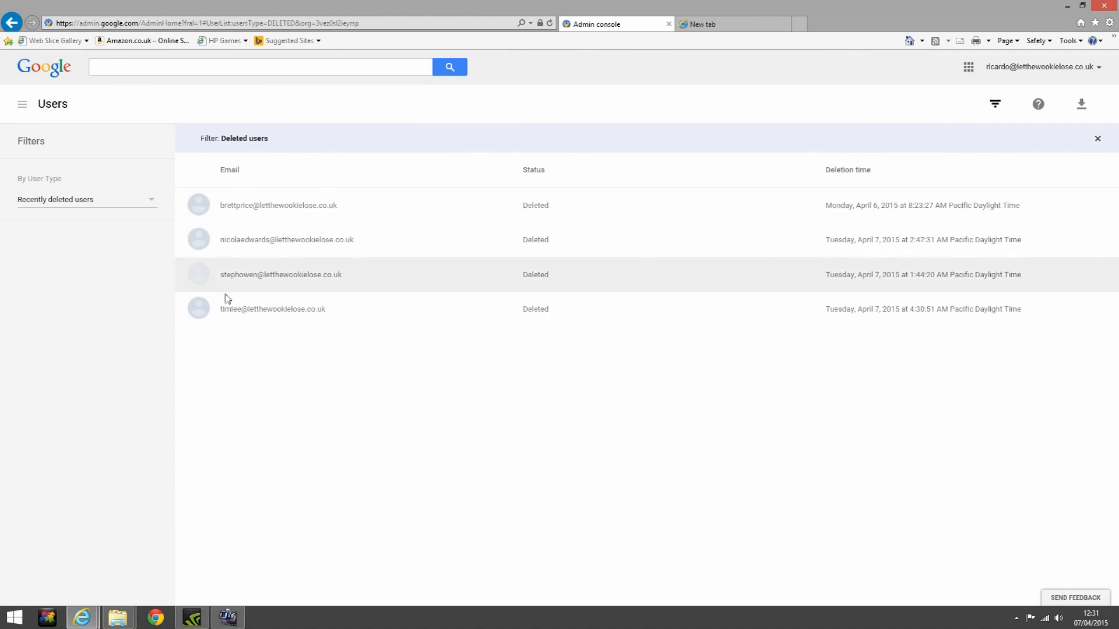
{"action": "left_click", "coordinate": [198, 311]}
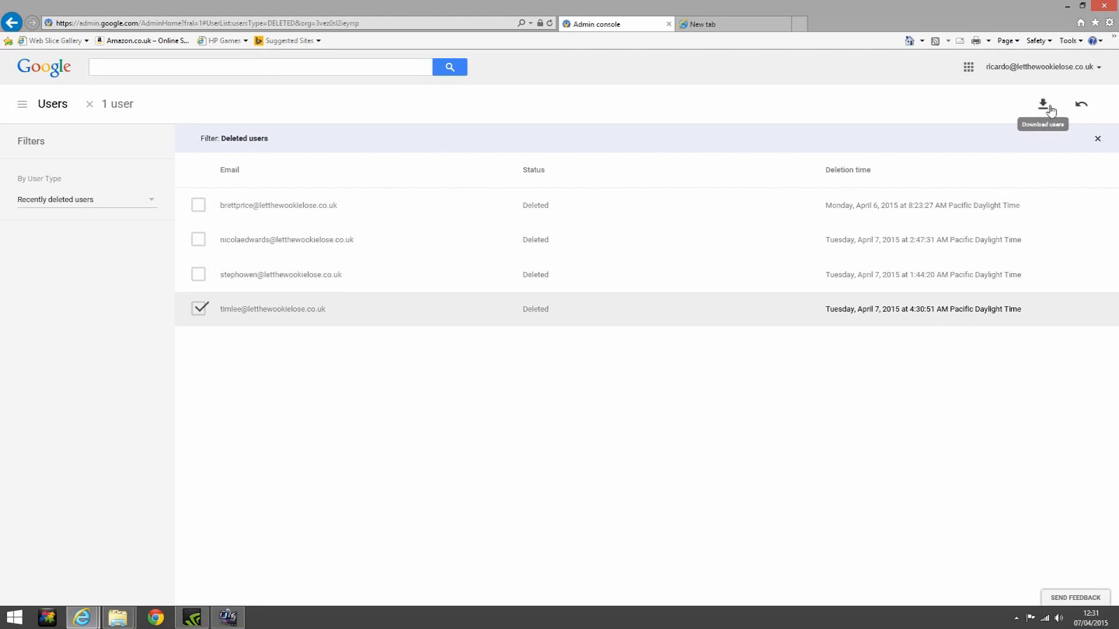
{"action": "left_click", "coordinate": [1079, 106]}
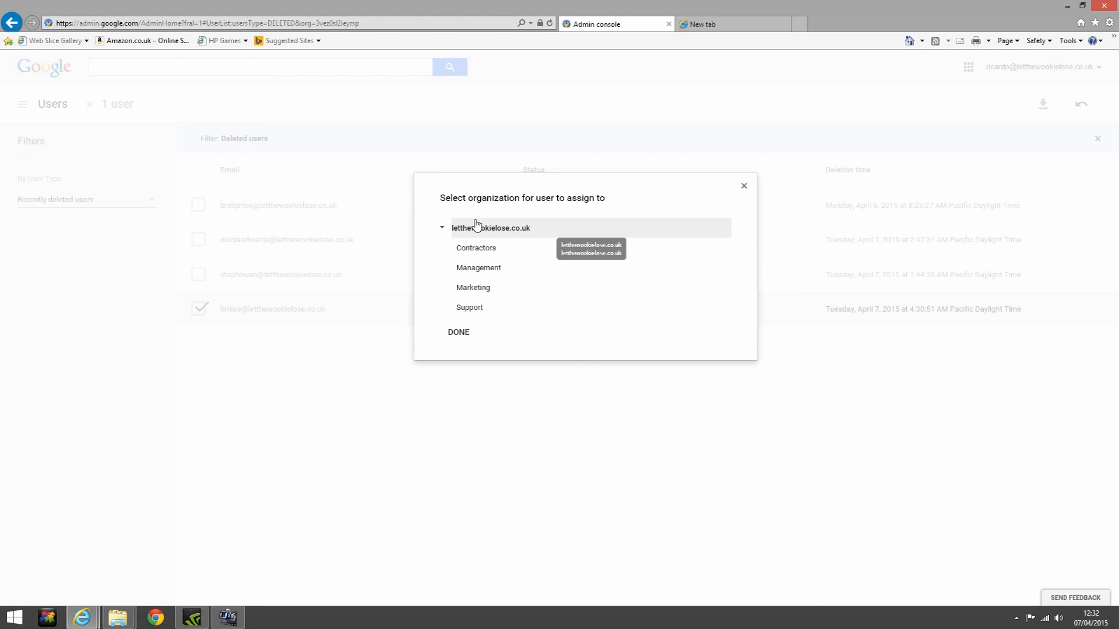
Restore the account into the Contractors unit, then list the active users in Contractors
{"action": "left_click", "coordinate": [482, 247]}
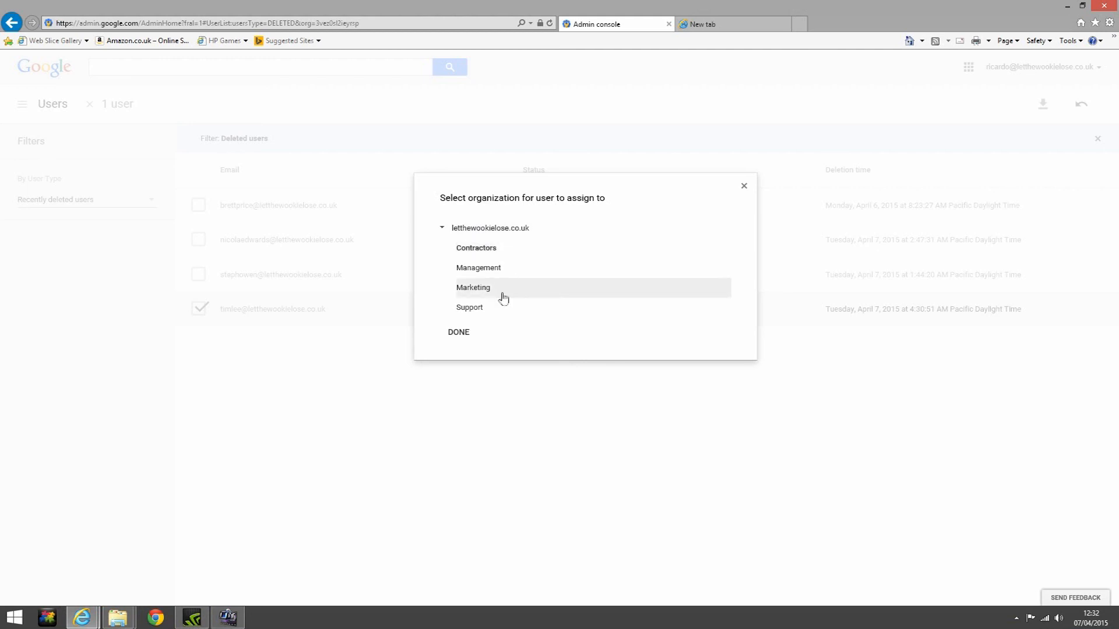
{"action": "left_click", "coordinate": [459, 332]}
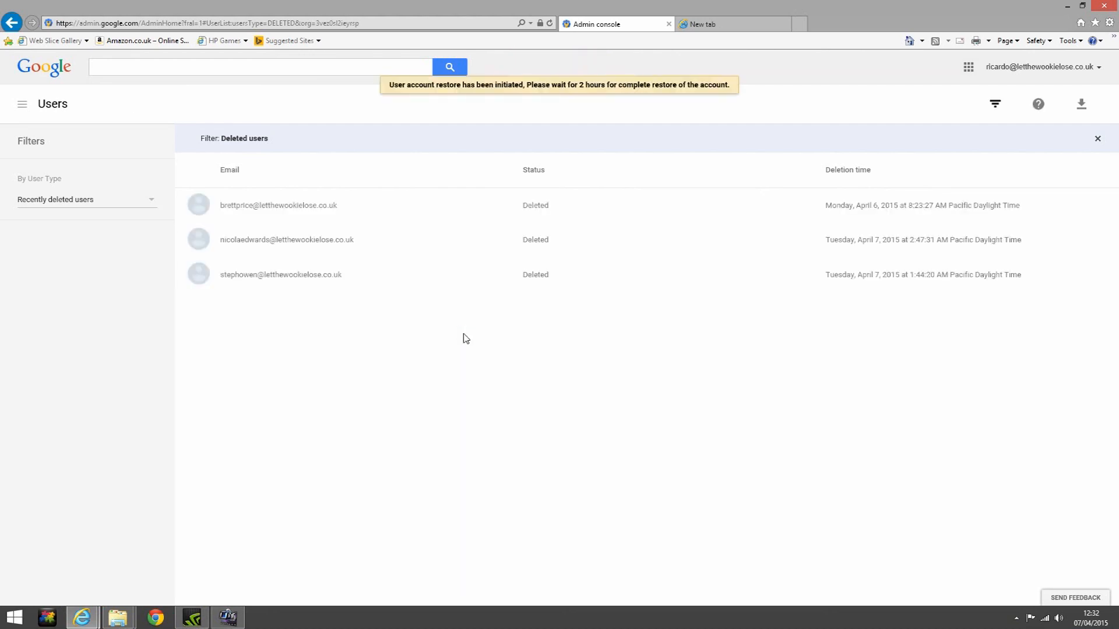
{"action": "left_click", "coordinate": [152, 201]}
{"action": "left_click", "coordinate": [117, 201]}
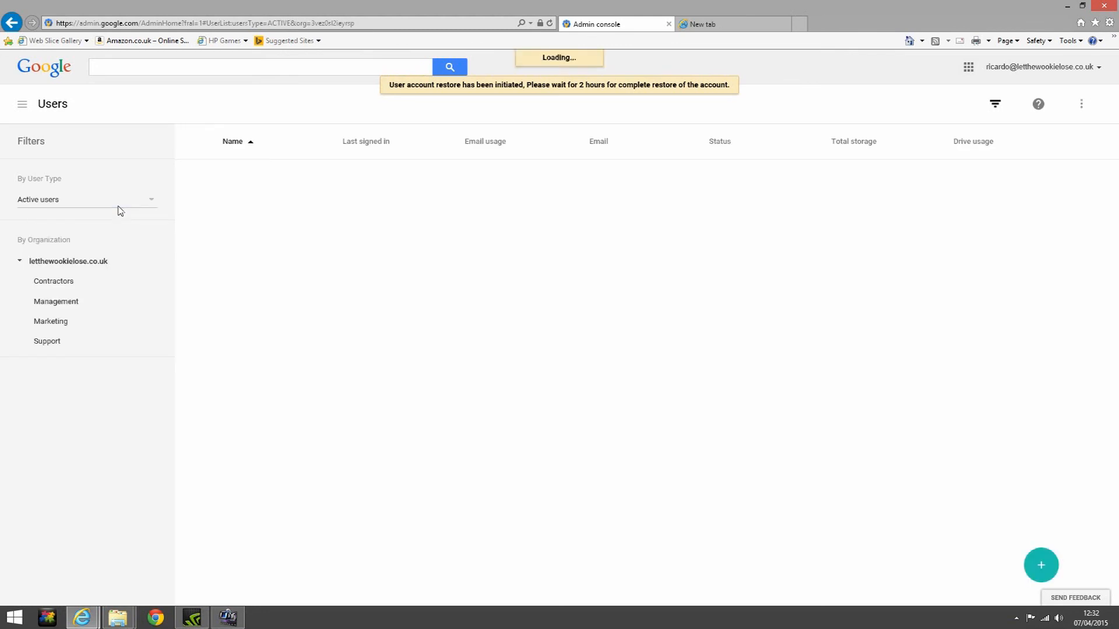
{"action": "left_click", "coordinate": [51, 282]}
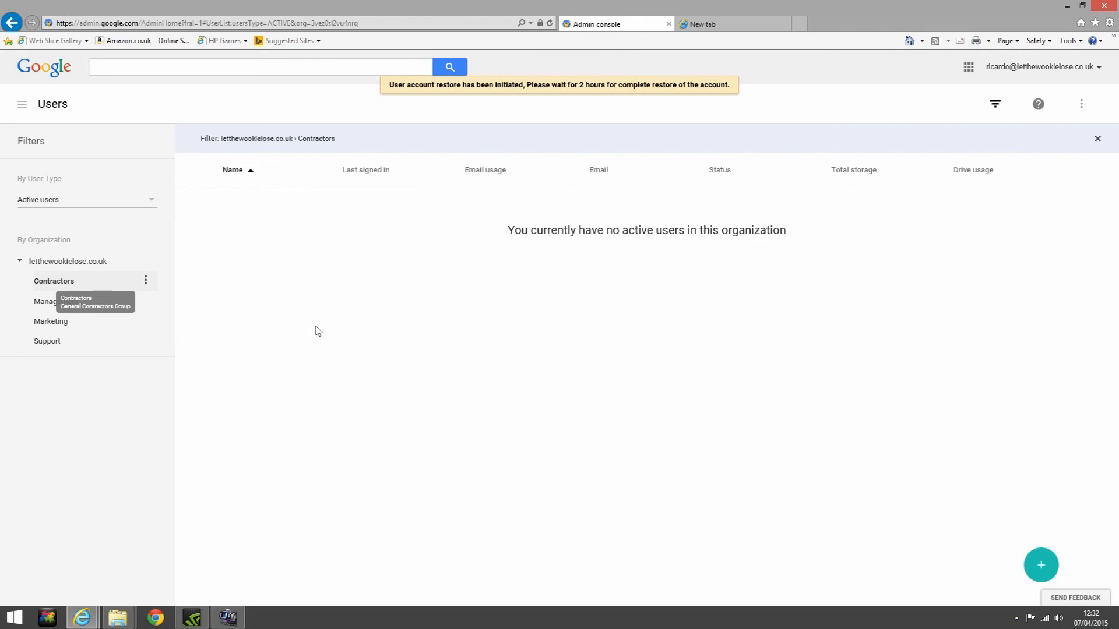